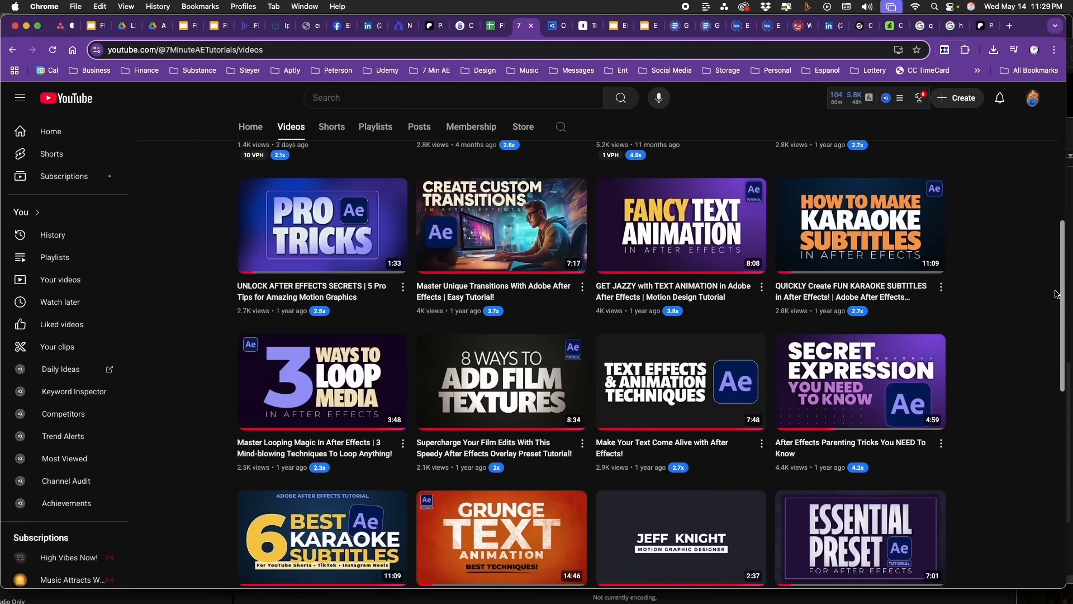
# Step: Scroll down through the YouTube channel's Videos list and then the Patreon shop products
pyautogui.moveTo(1056, 294); pyautogui.dragTo(1055, 400)
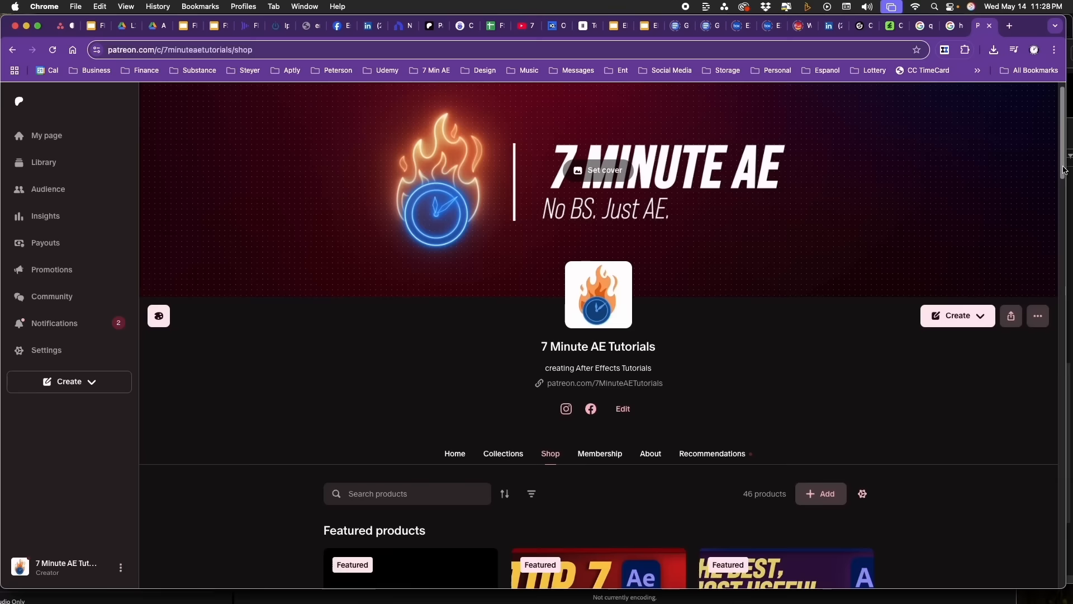
pyautogui.moveTo(1064, 170); pyautogui.dragTo(1065, 249)
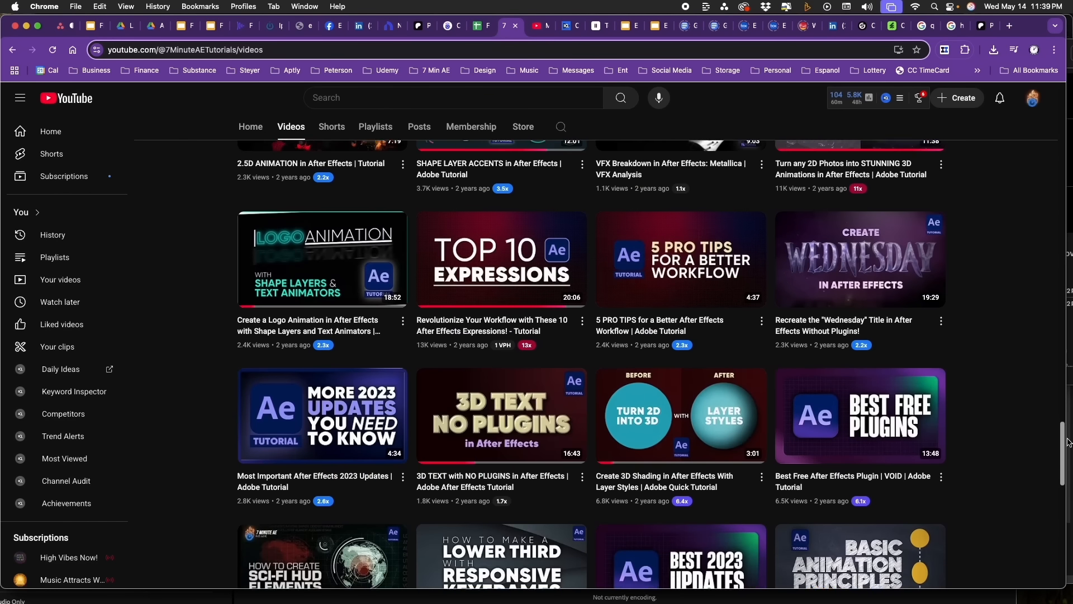
pyautogui.moveTo(1069, 443); pyautogui.dragTo(1068, 464)
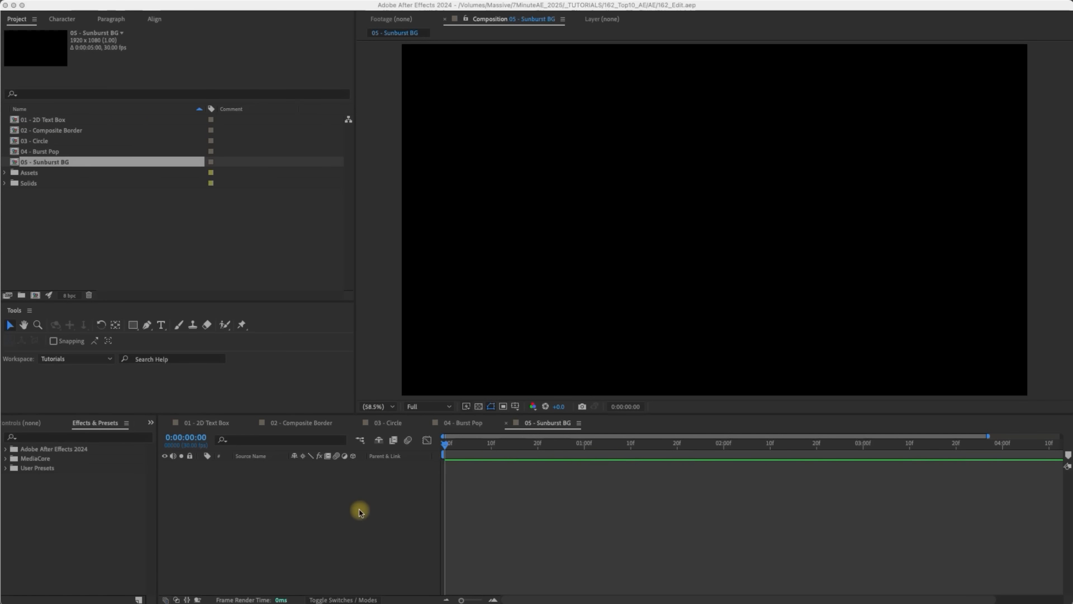
# Step: Search Effects & Presets for 'sunbur' and apply the Sunburst background preset to the composition
pyautogui.click(260, 493)
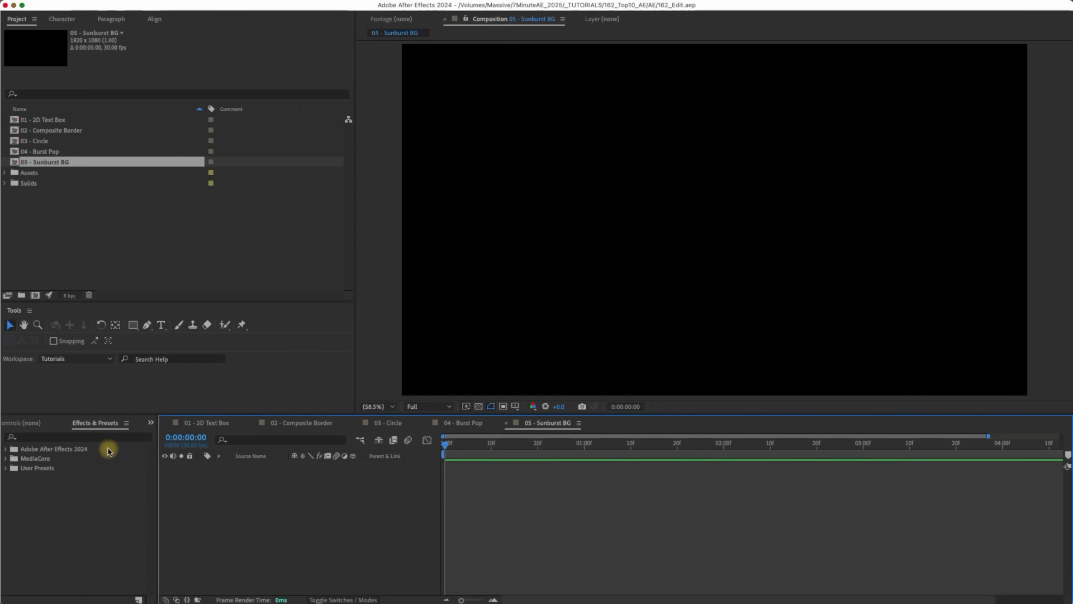
pyautogui.click(13, 437)
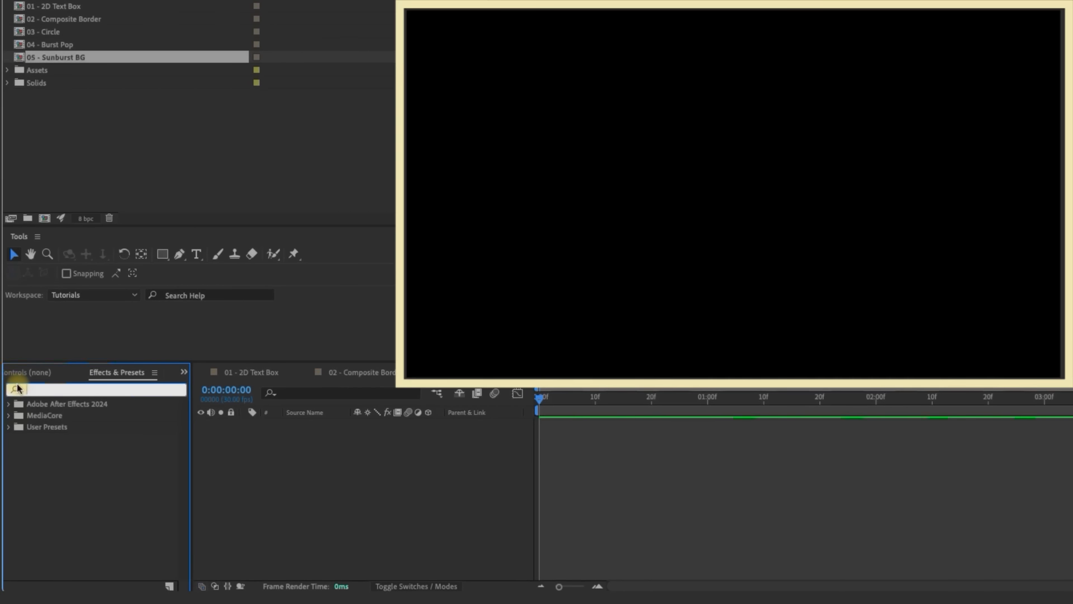
pyautogui.write('sunburst')
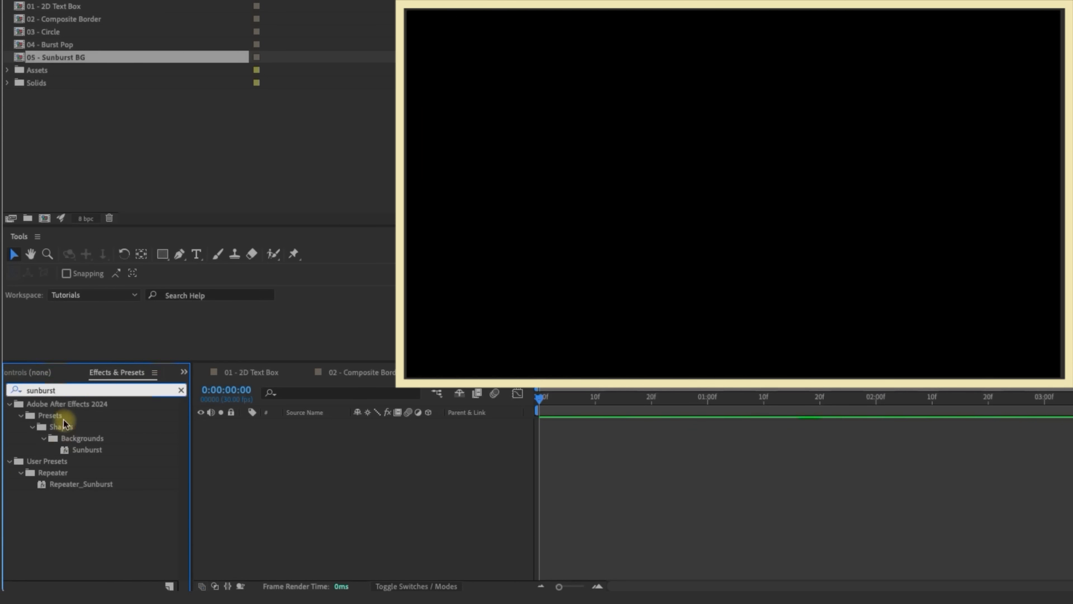
pyautogui.press('Return')
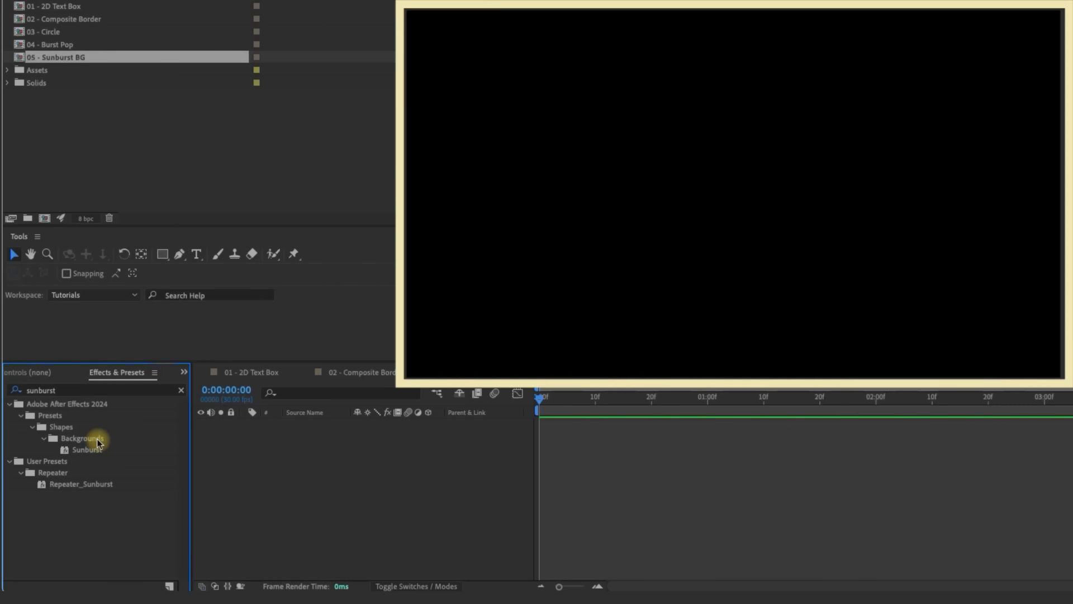
pyautogui.click(95, 452)
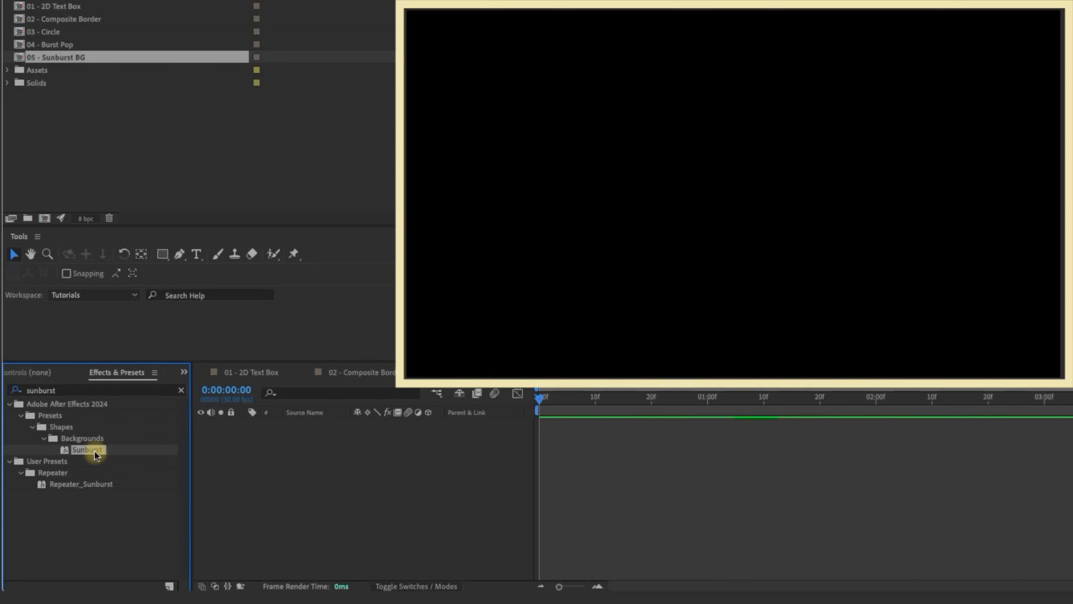
pyautogui.doubleClick(95, 452)
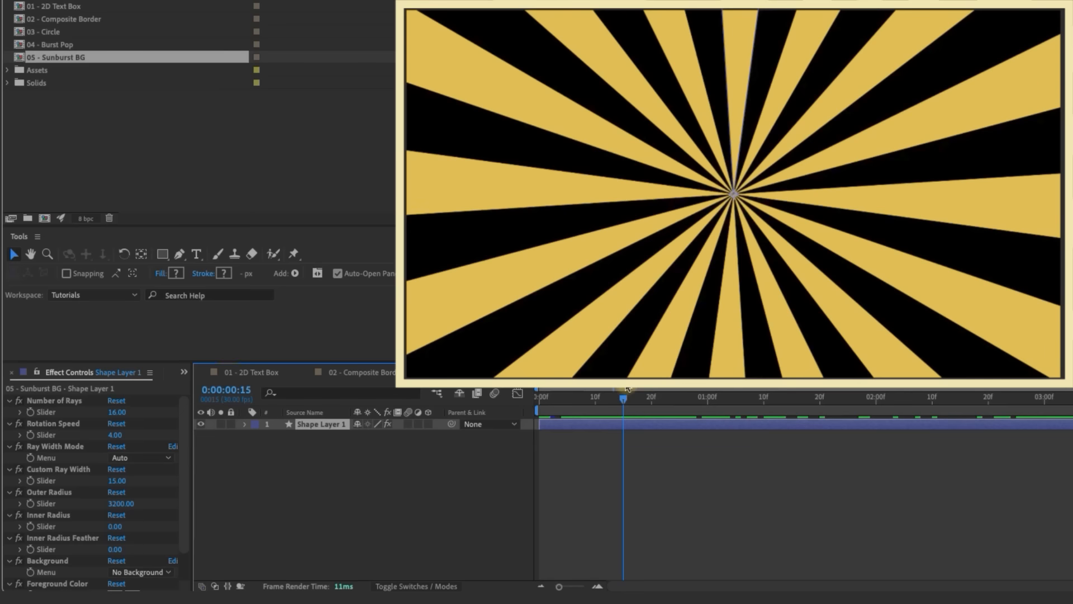
# Step: Raise the number of sunburst rays and set Rotation Speed to 0 so the rays stop turning
pyautogui.press('e')
pyautogui.press('e')
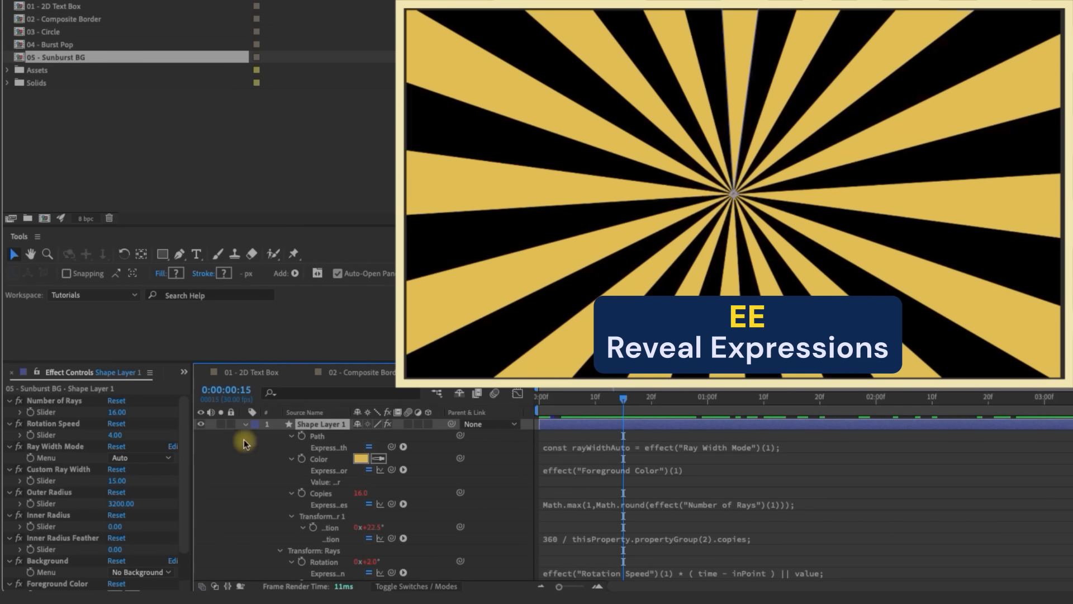
pyautogui.click(246, 425)
pyautogui.moveTo(117, 413); pyautogui.dragTo(120, 393)
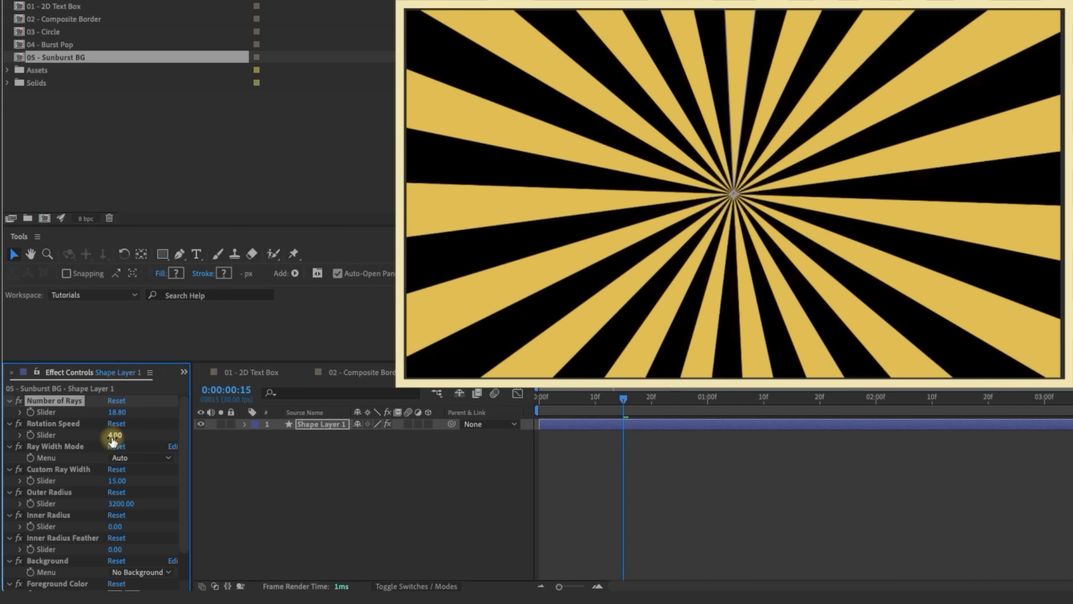
pyautogui.moveTo(643, 416); pyautogui.dragTo(698, 405)
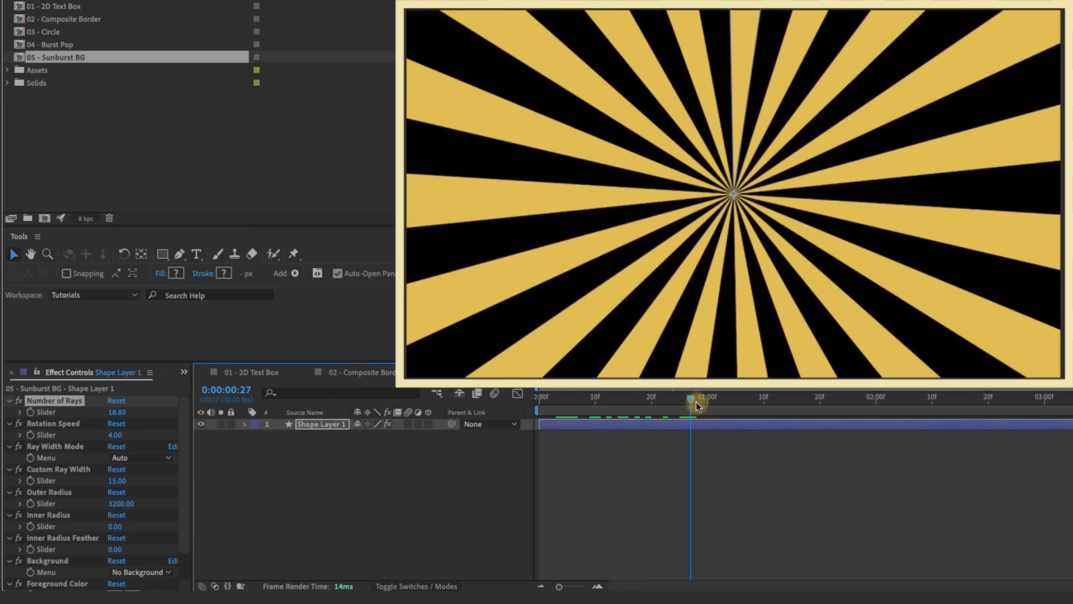
pyautogui.click(114, 435)
pyautogui.write('0')
pyautogui.press('Return')
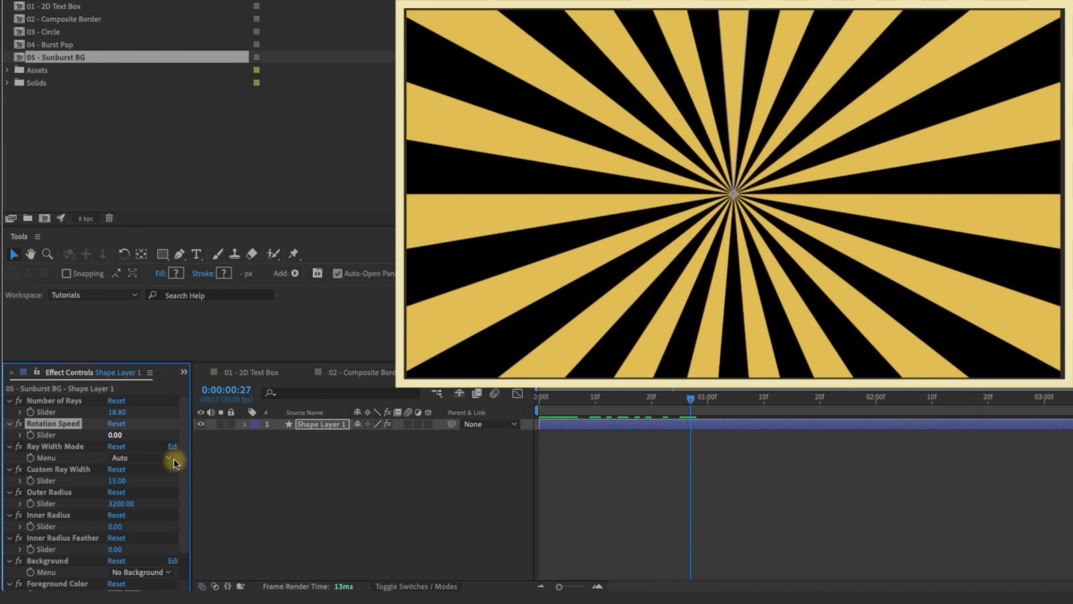
pyautogui.moveTo(615, 405); pyautogui.dragTo(736, 405)
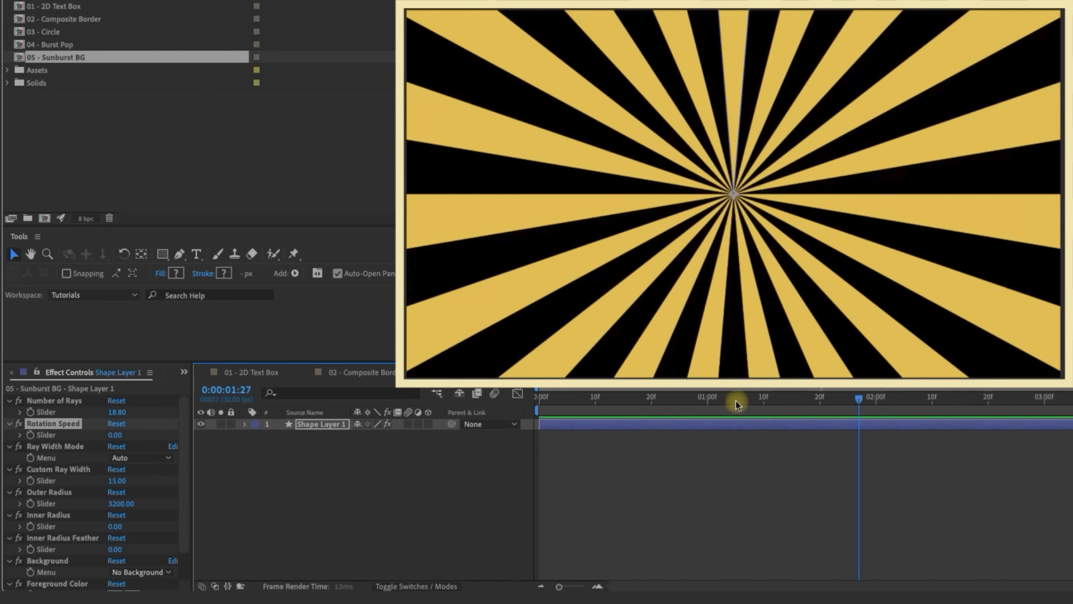
# Step: Experiment with custom ray width, a centre hole and feather, then revert to automatic width
pyautogui.click(121, 450)
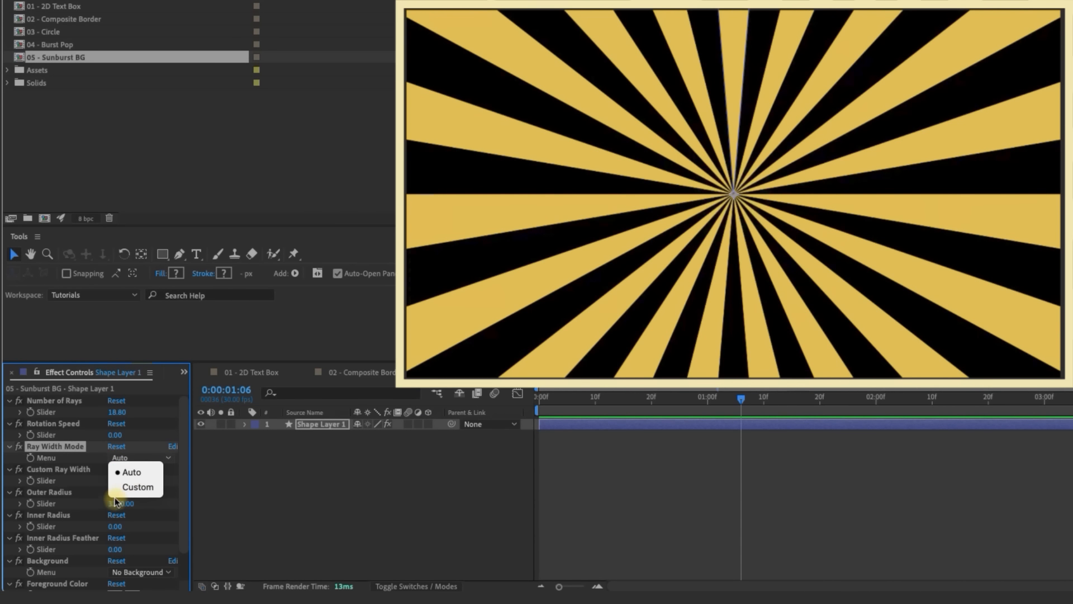
pyautogui.click(125, 496)
pyautogui.moveTo(117, 481)
pyautogui.mouseDown()
pyautogui.moveTo(84, 471)
pyautogui.moveTo(112, 471)
pyautogui.mouseUp()
pyautogui.click(114, 461)
pyautogui.click(135, 473)
pyautogui.moveTo(120, 525); pyautogui.dragTo(2, 471)
pyautogui.hotkey('ctrl', 'z')
pyautogui.moveTo(120, 526); pyautogui.dragTo(163, 517)
pyautogui.moveTo(114, 549); pyautogui.dragTo(156, 513)
pyautogui.hotkey('ctrl', 'z')
pyautogui.hotkey('ctrl', 'z')
pyautogui.hotkey('ctrl', 'z')
pyautogui.scroll(-3, 137, 561)
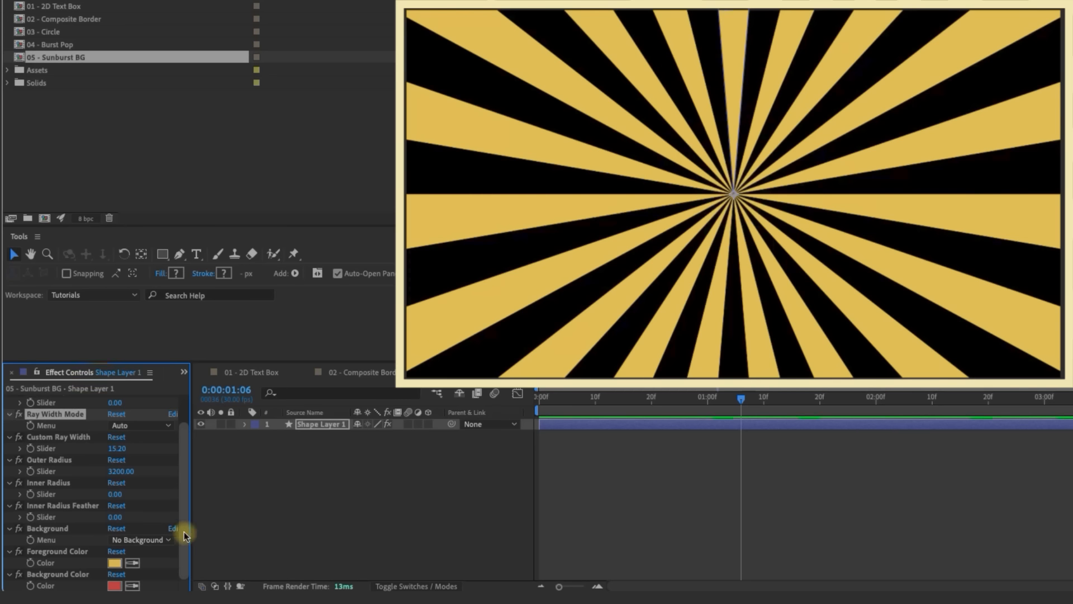
# Step: Switch Background to With Background Color, making the rays green on a blue background
pyautogui.click(145, 541)
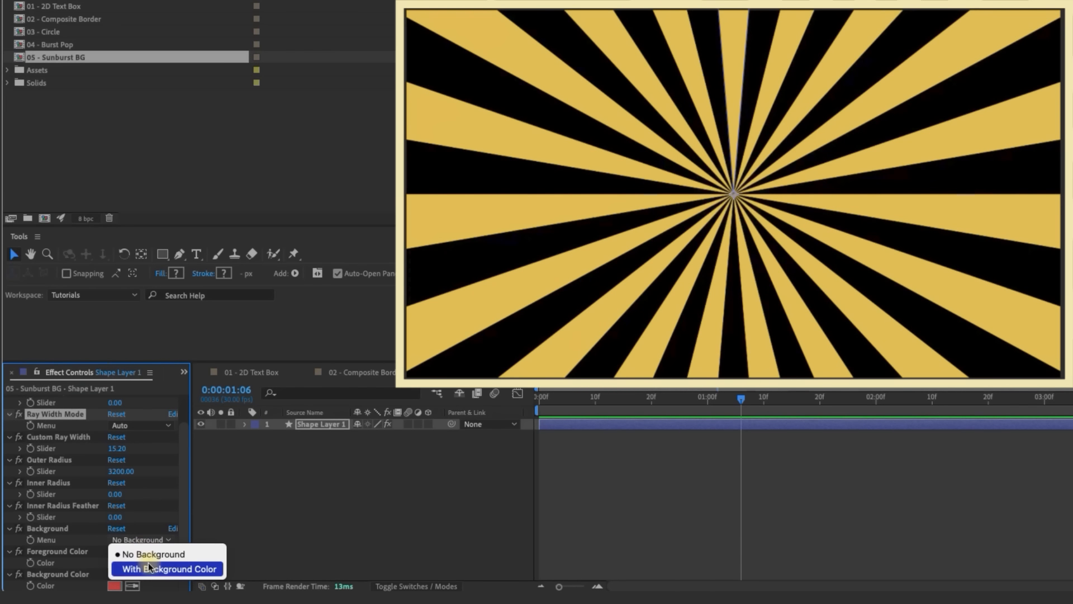
pyautogui.click(149, 568)
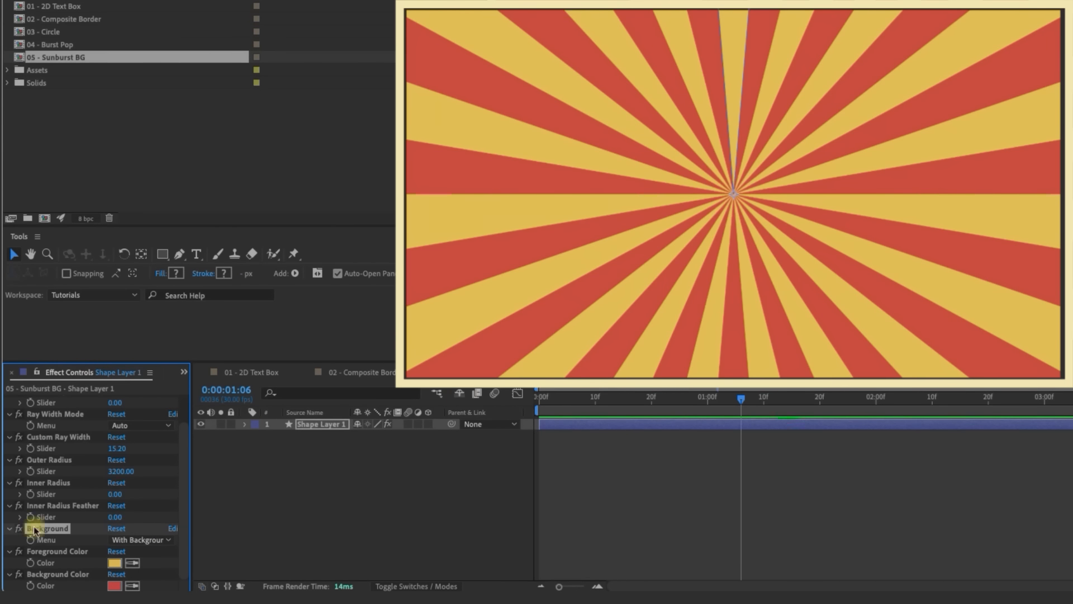
pyautogui.click(114, 563)
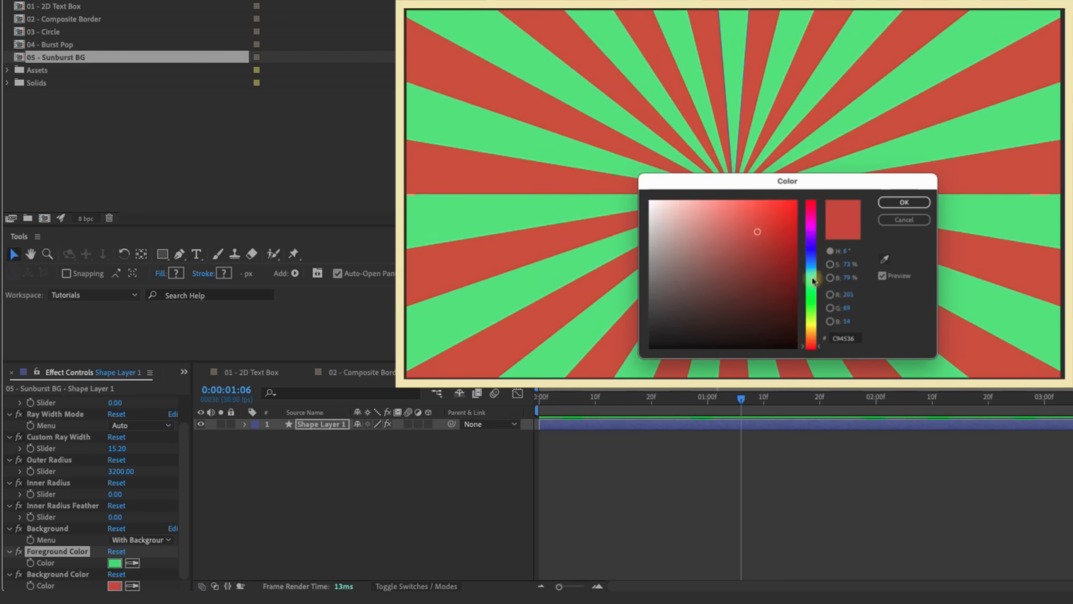
pyautogui.click(811, 267)
pyautogui.click(901, 202)
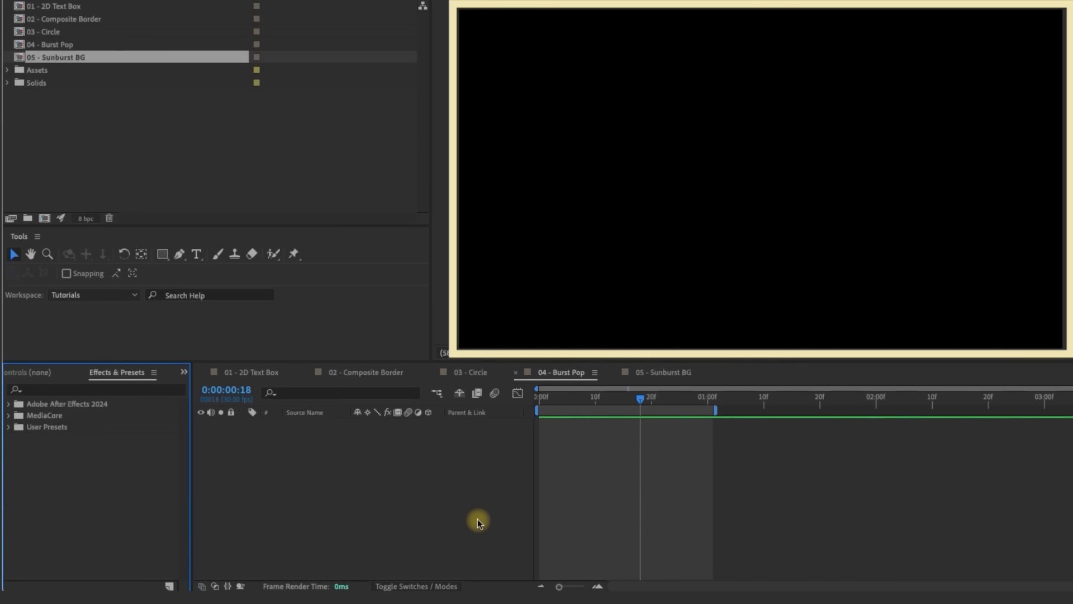
# Step: Search for 'burst po' and apply the Burst Pop preset to the composition
pyautogui.click(85, 391)
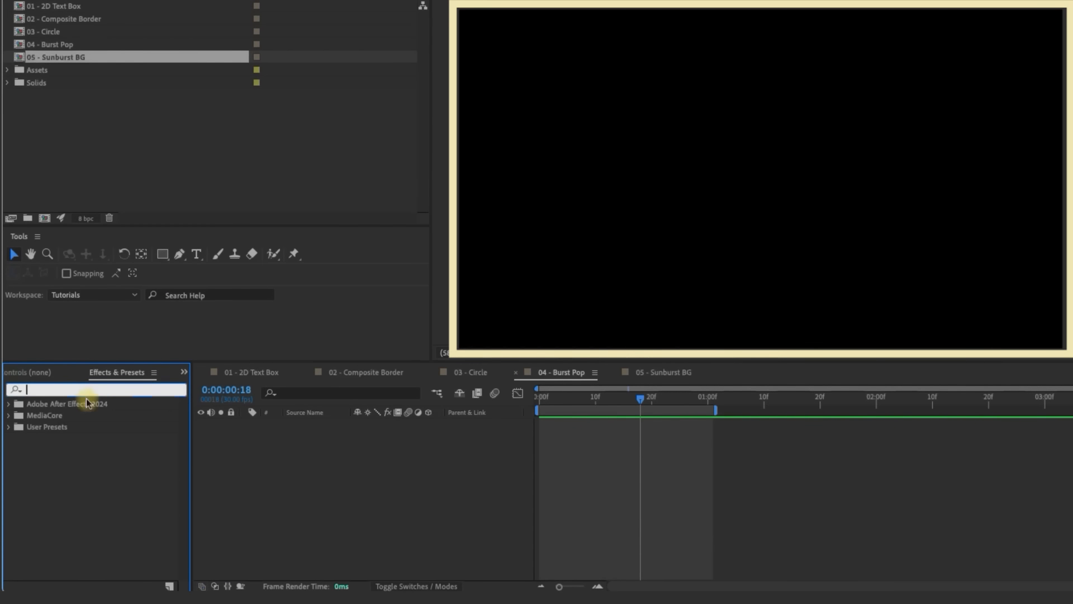
pyautogui.write('burst')
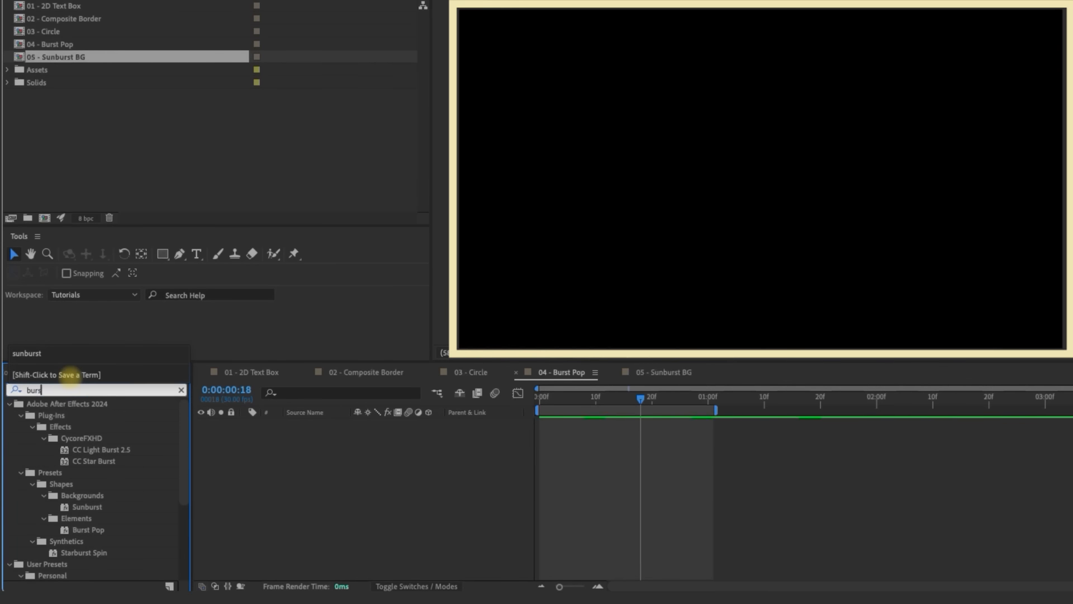
pyautogui.write(' pop')
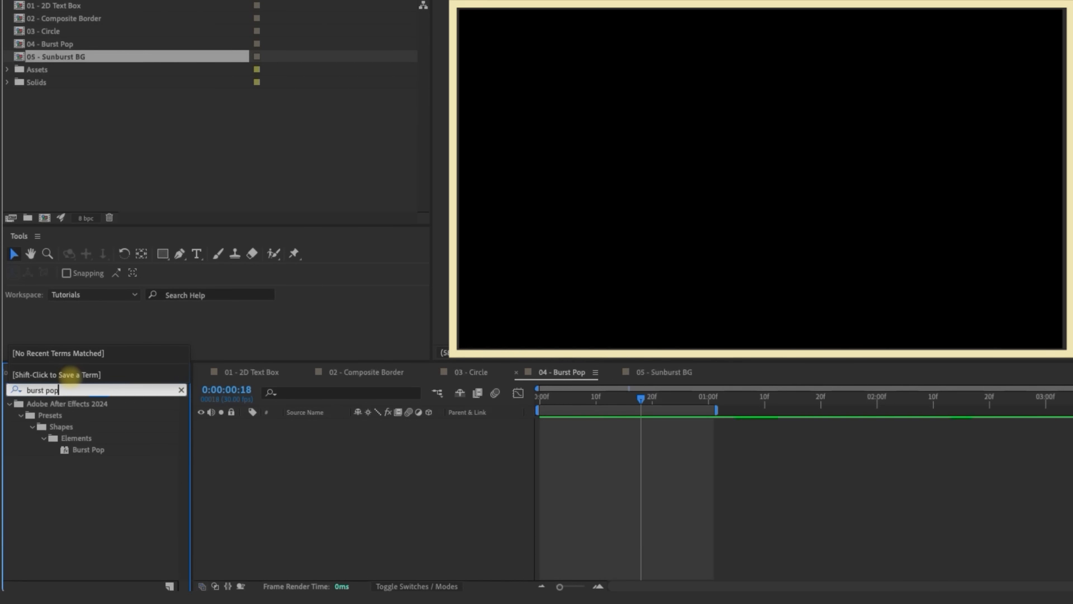
pyautogui.doubleClick(89, 451)
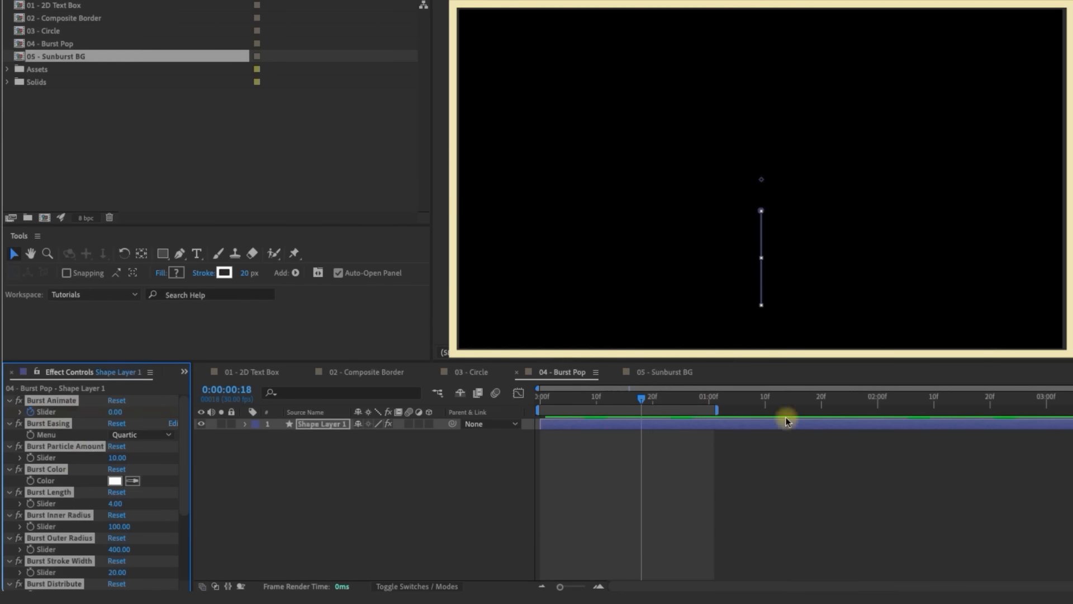
# Step: Shift both Burst Animate keyframes so the burst starts at frame 0, then preview it
pyautogui.click(601, 422)
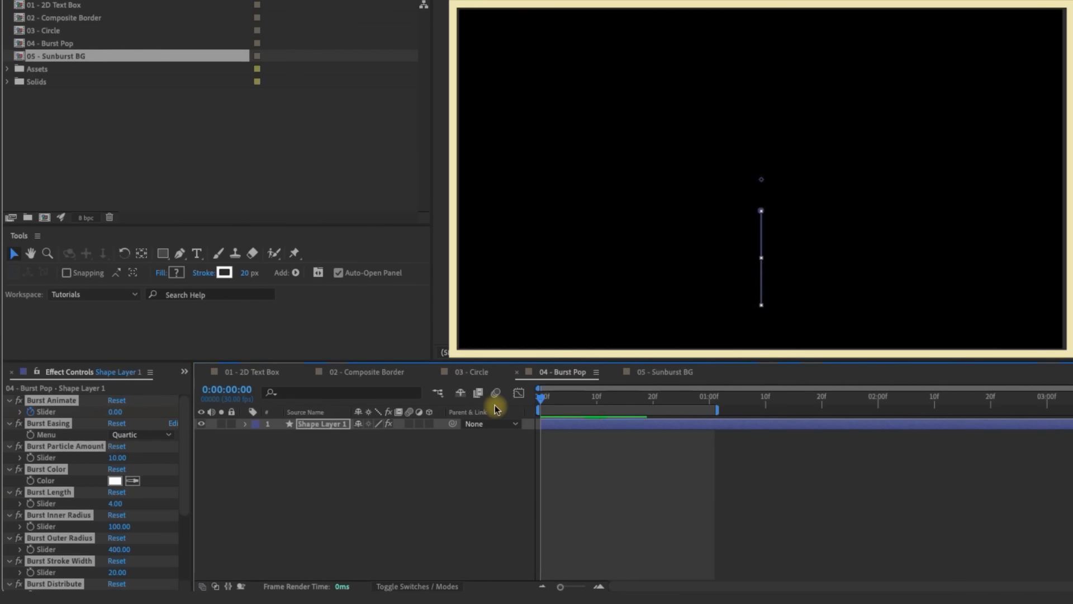
pyautogui.press('u')
pyautogui.press('Home')
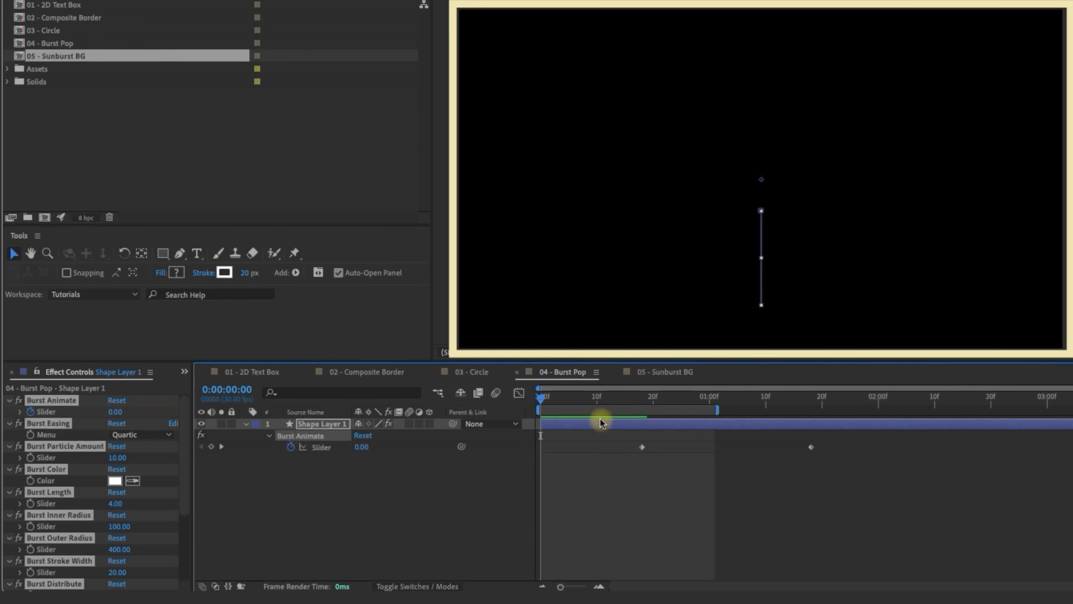
pyautogui.moveTo(851, 435); pyautogui.dragTo(525, 477)
pyautogui.moveTo(642, 447); pyautogui.dragTo(543, 461)
pyautogui.moveTo(721, 412); pyautogui.dragTo(815, 410)
pyautogui.press('space')
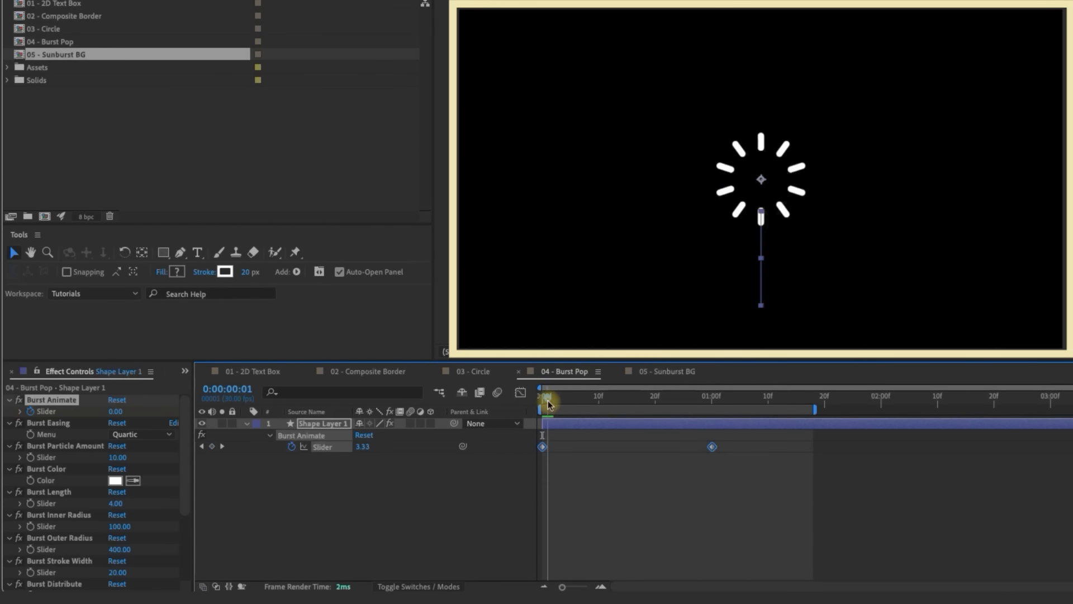
pyautogui.press('space')
pyautogui.press('space')
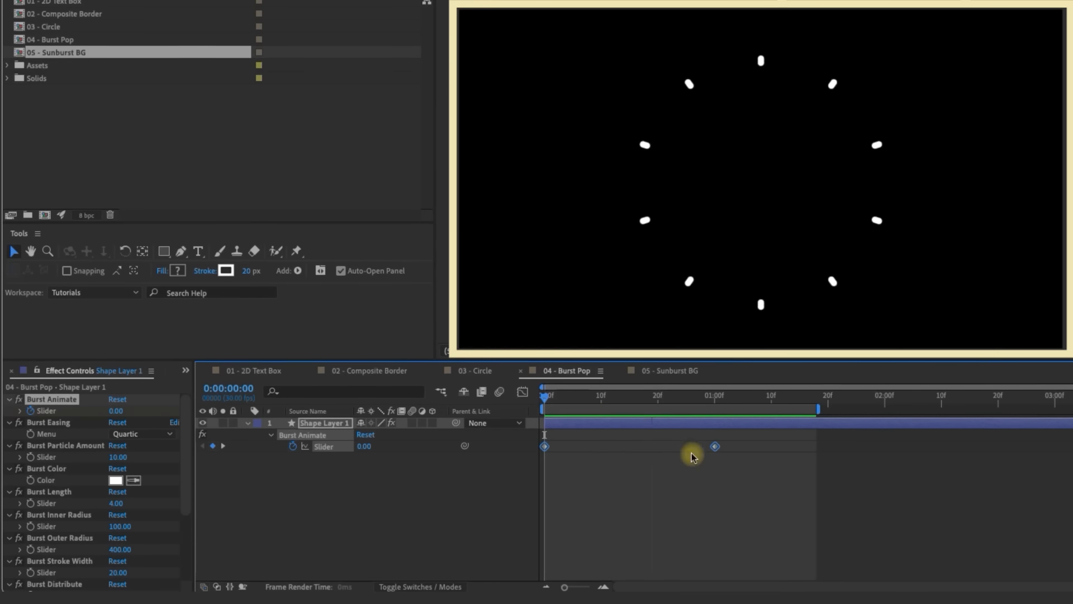
pyautogui.moveTo(587, 400); pyautogui.dragTo(559, 400)
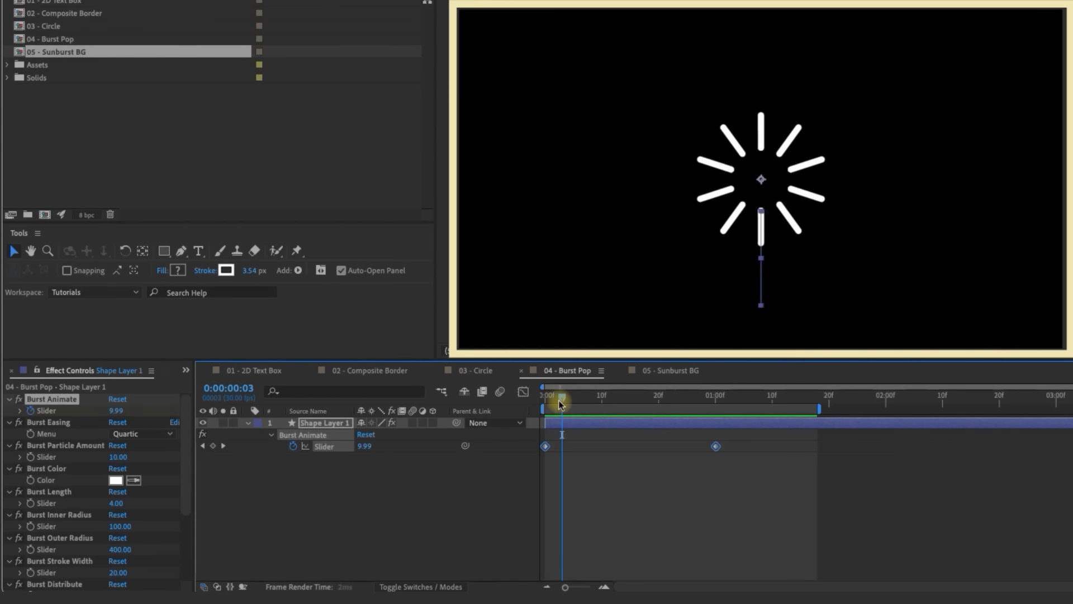
pyautogui.click(63, 405)
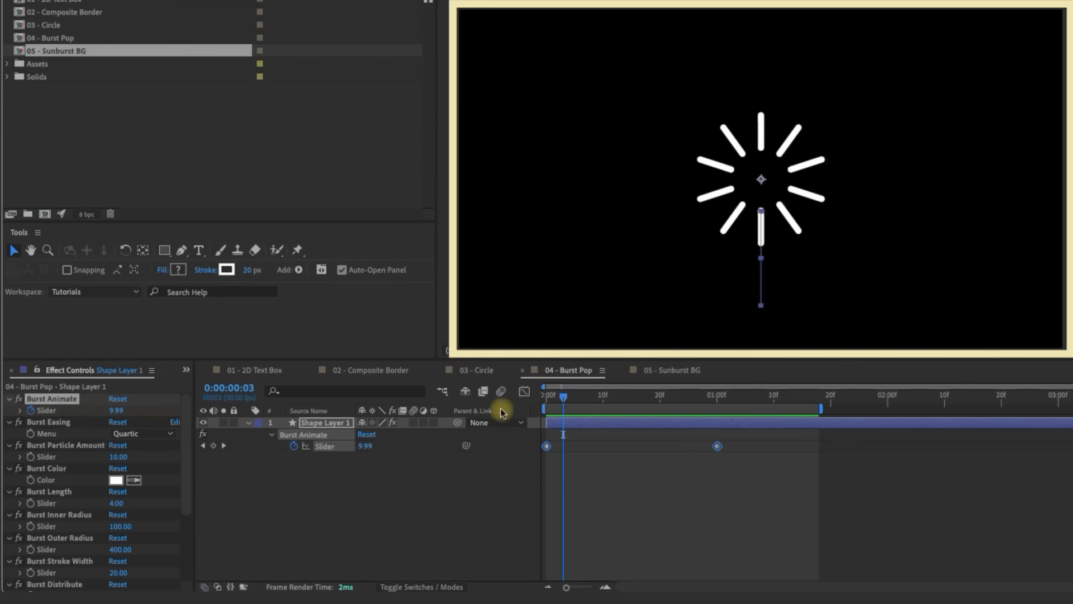
# Step: Move the end Burst Animate keyframe to about one second and preview the burst
pyautogui.click(716, 487)
pyautogui.moveTo(720, 446); pyautogui.dragTo(756, 421)
pyautogui.moveTo(756, 421); pyautogui.dragTo(737, 420)
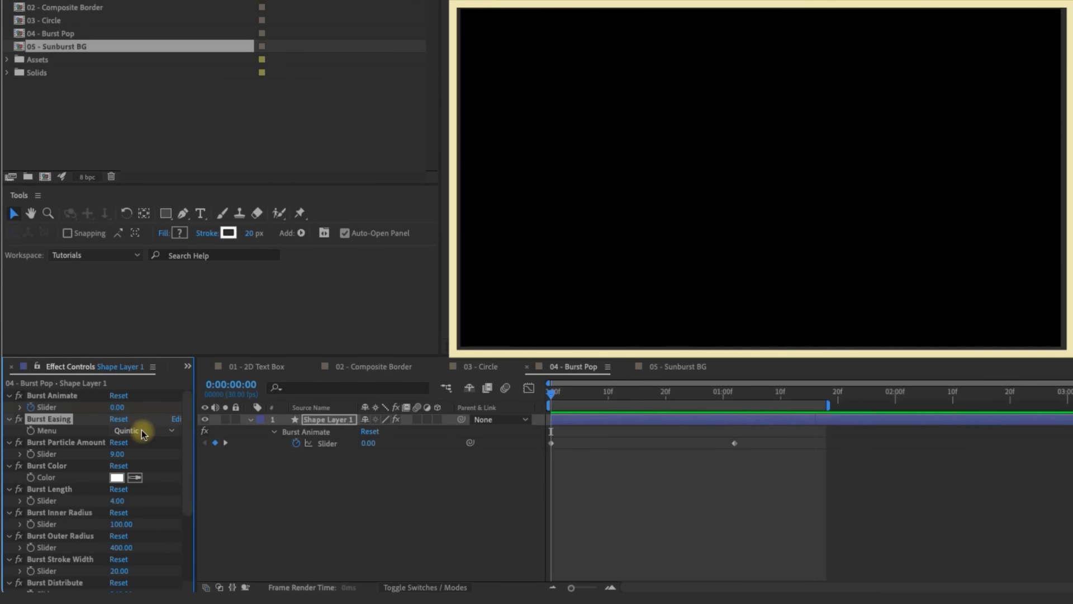
pyautogui.press('space')
# Step: Compare the Expo, Quintic and Quartic Burst Easing styles
pyautogui.click(137, 431)
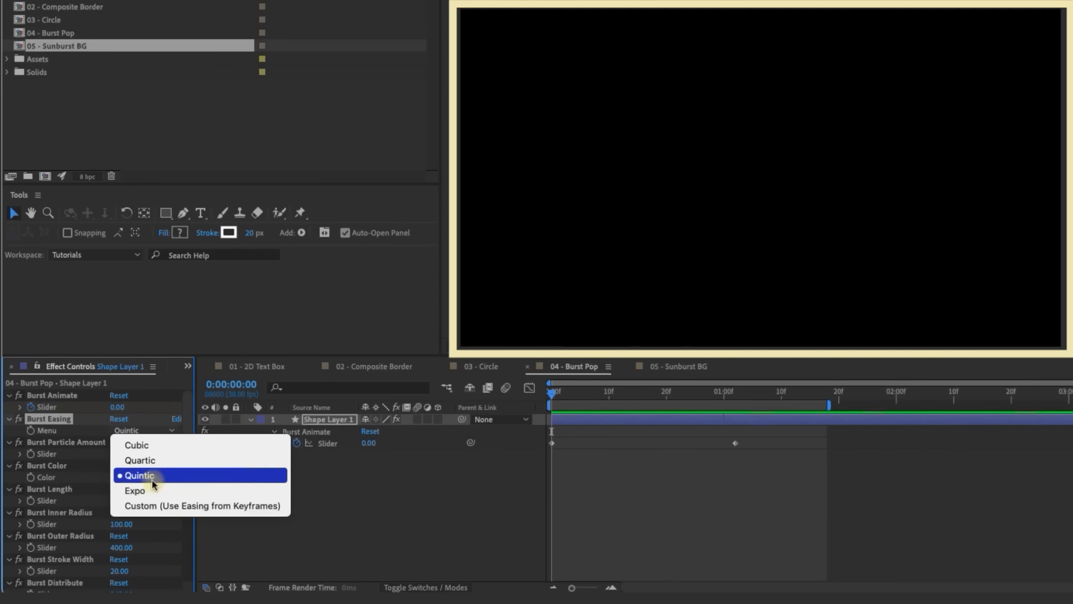
pyautogui.click(267, 484)
pyautogui.moveTo(676, 395); pyautogui.dragTo(639, 395)
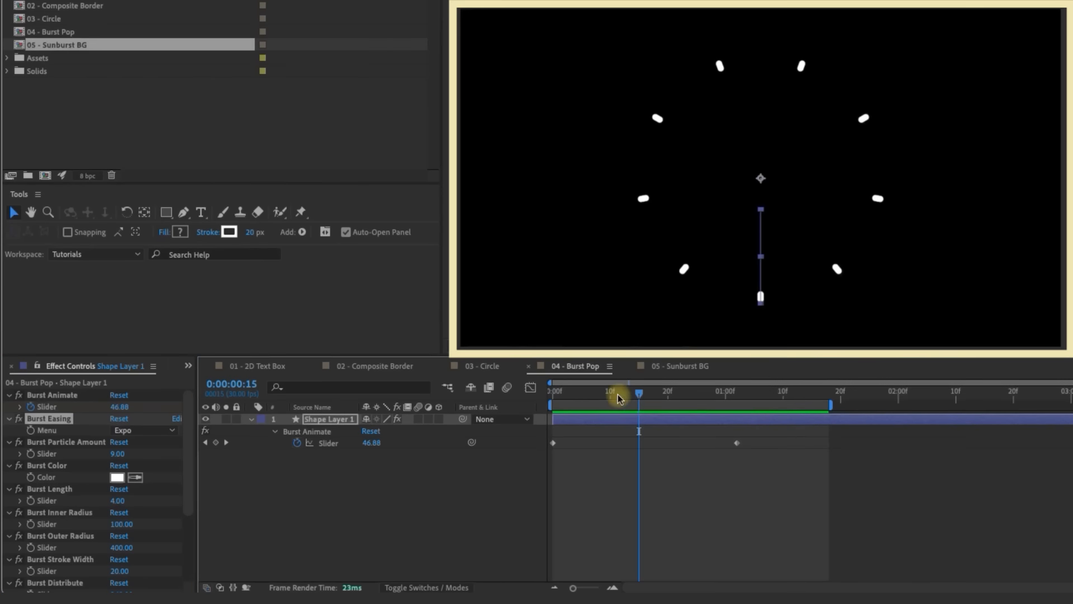
pyautogui.click(158, 429)
pyautogui.click(185, 474)
pyautogui.click(136, 431)
pyautogui.click(141, 459)
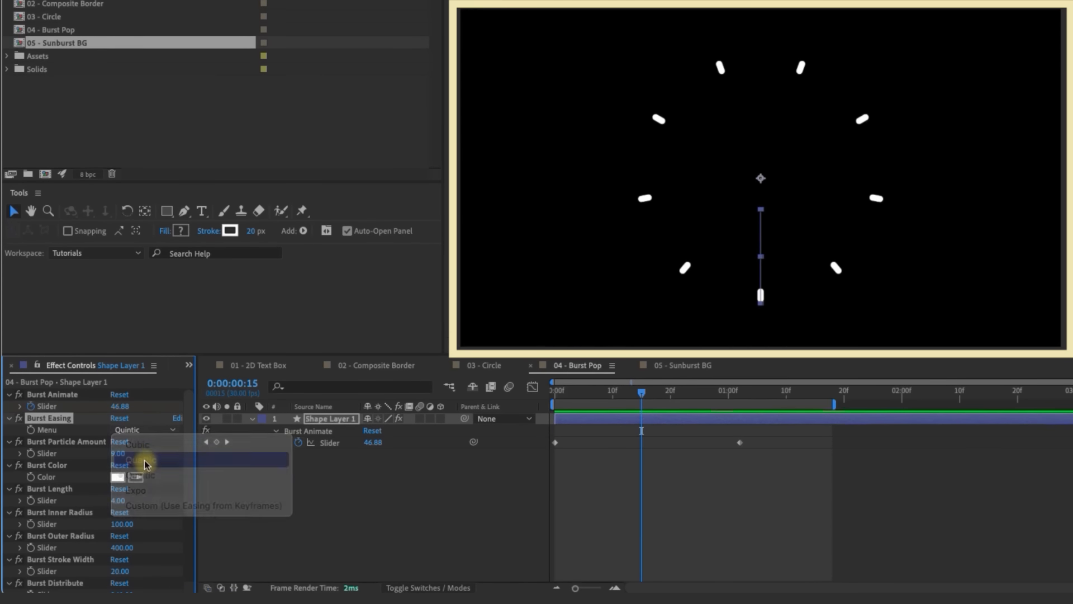
# Step: Try Cubic and keyframe-based easing, then undo back to Quartic and preview
pyautogui.click(145, 431)
pyautogui.click(146, 439)
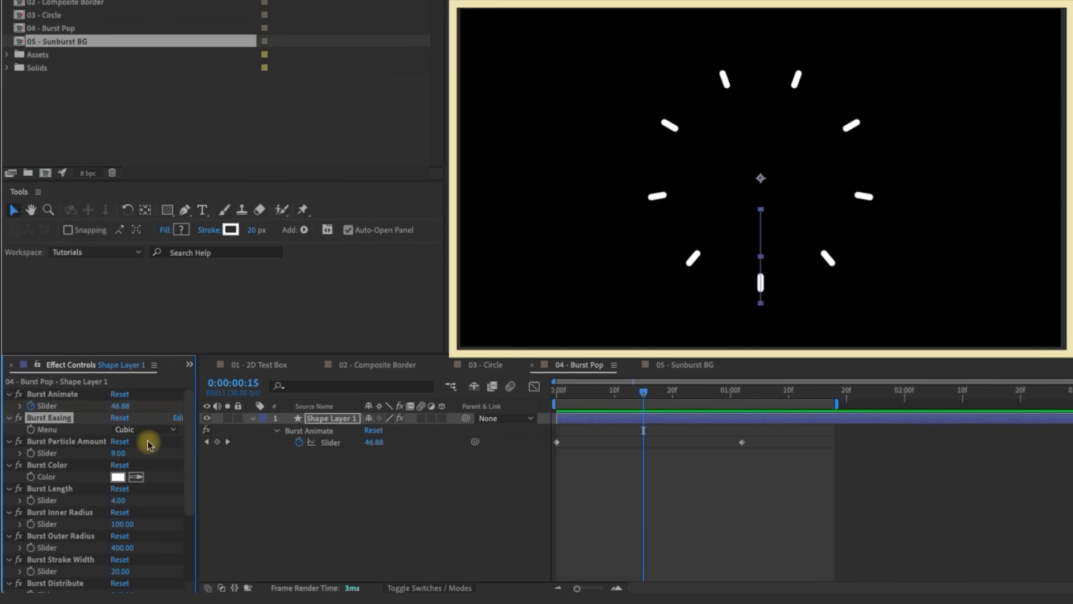
pyautogui.click(137, 430)
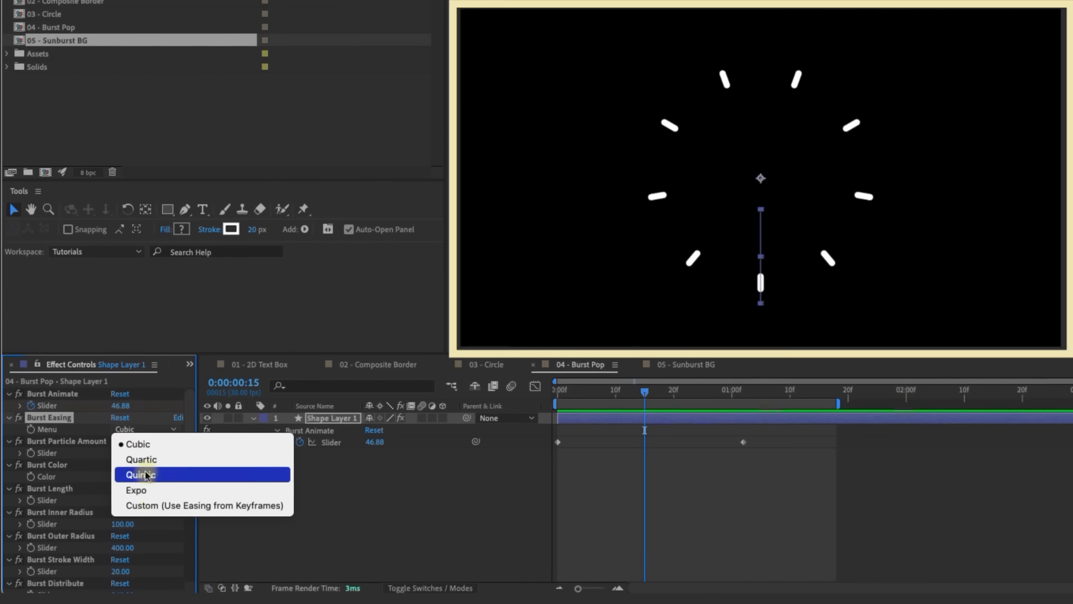
pyautogui.click(150, 506)
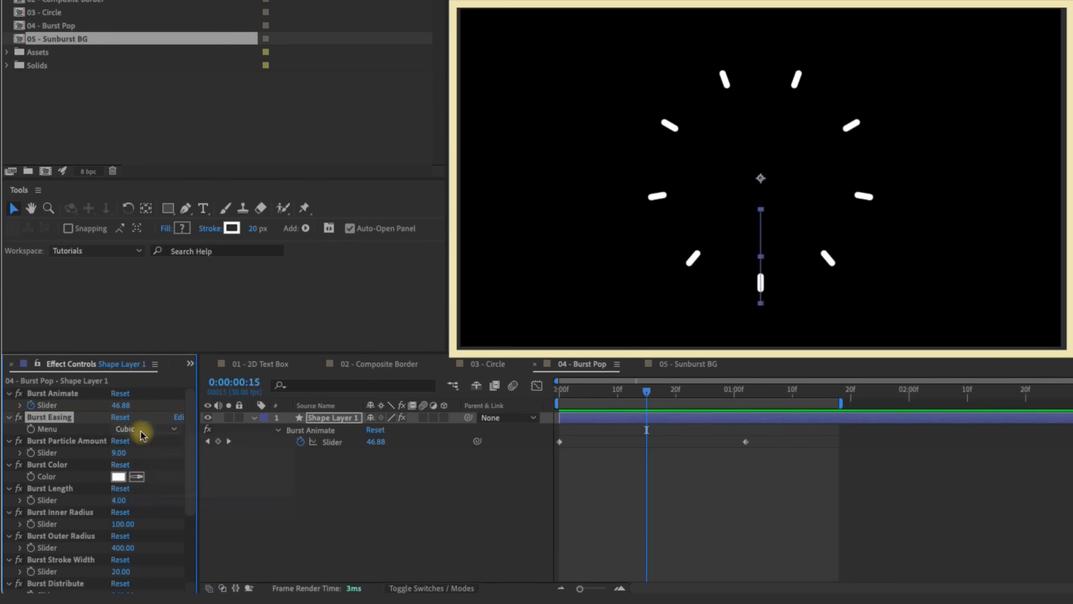
pyautogui.click(144, 428)
pyautogui.click(714, 384)
pyautogui.hotkey('ctrl', 'z')
pyautogui.hotkey('ctrl', 'z')
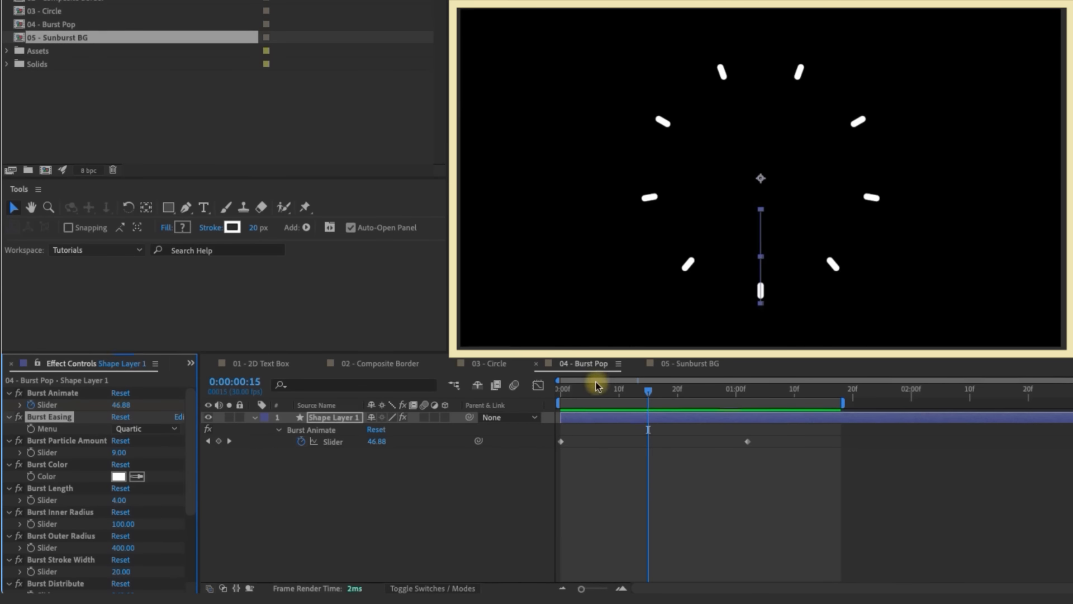
pyautogui.moveTo(589, 393); pyautogui.dragTo(557, 404)
pyautogui.press('space')
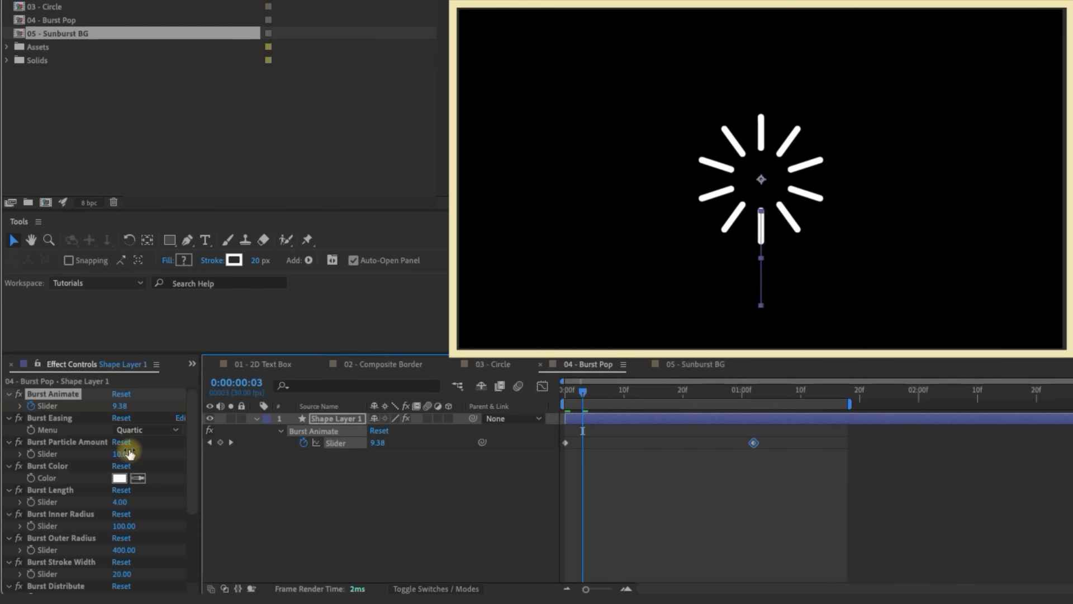
# Step: Change the Burst Particle Amount and colour the burst rays bright yellow
pyautogui.moveTo(124, 453); pyautogui.dragTo(33, 444)
pyautogui.click(120, 477)
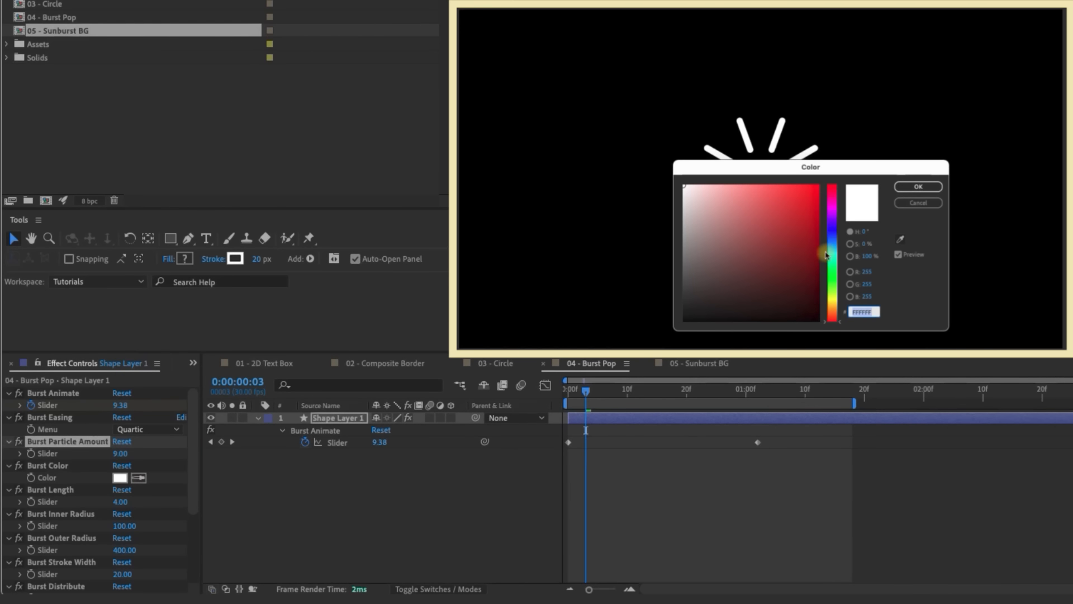
pyautogui.moveTo(832, 300); pyautogui.dragTo(832, 296)
pyautogui.click(806, 185)
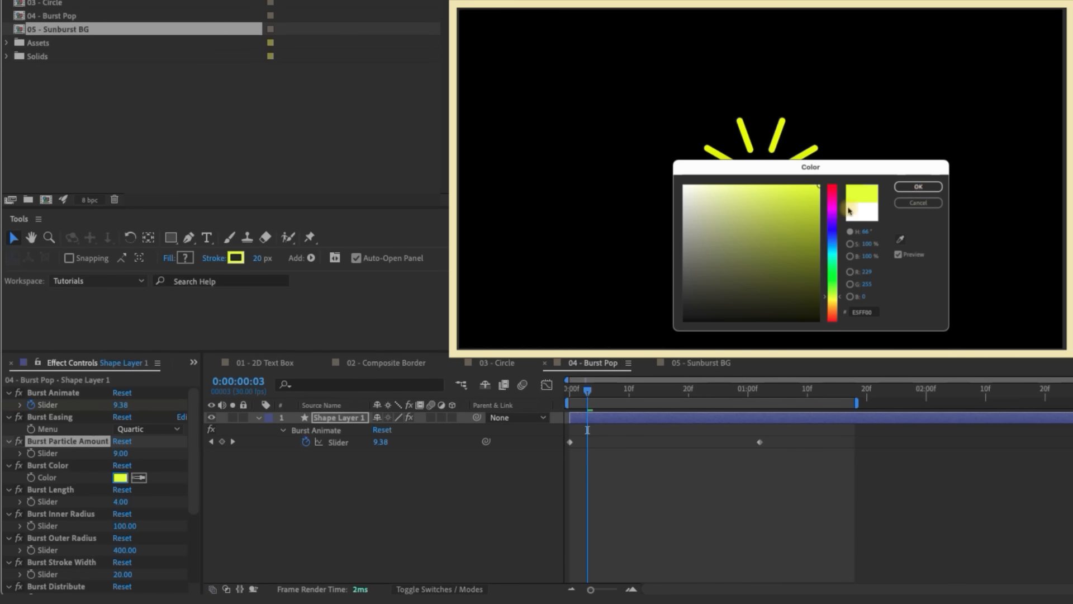
pyautogui.click(918, 187)
pyautogui.click(134, 507)
# Step: Shorten the rays, set Inner Radius to -370, thicken Stroke Width to 44, keeping a full 360 spread
pyautogui.moveTo(119, 501); pyautogui.dragTo(93, 474)
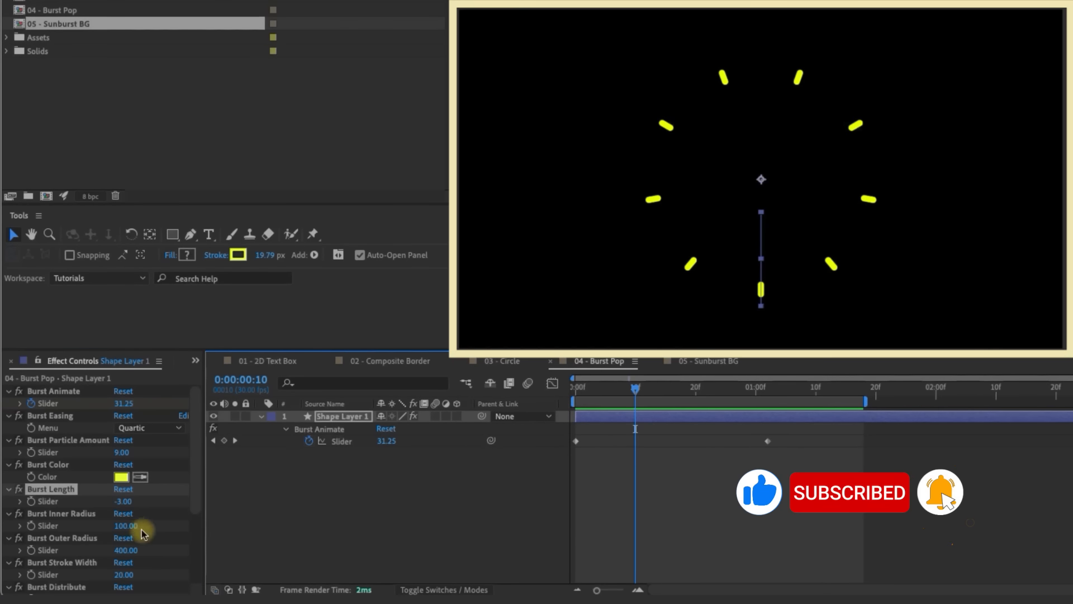
pyautogui.moveTo(134, 529); pyautogui.dragTo(0, 509)
pyautogui.moveTo(128, 552); pyautogui.dragTo(17, 454)
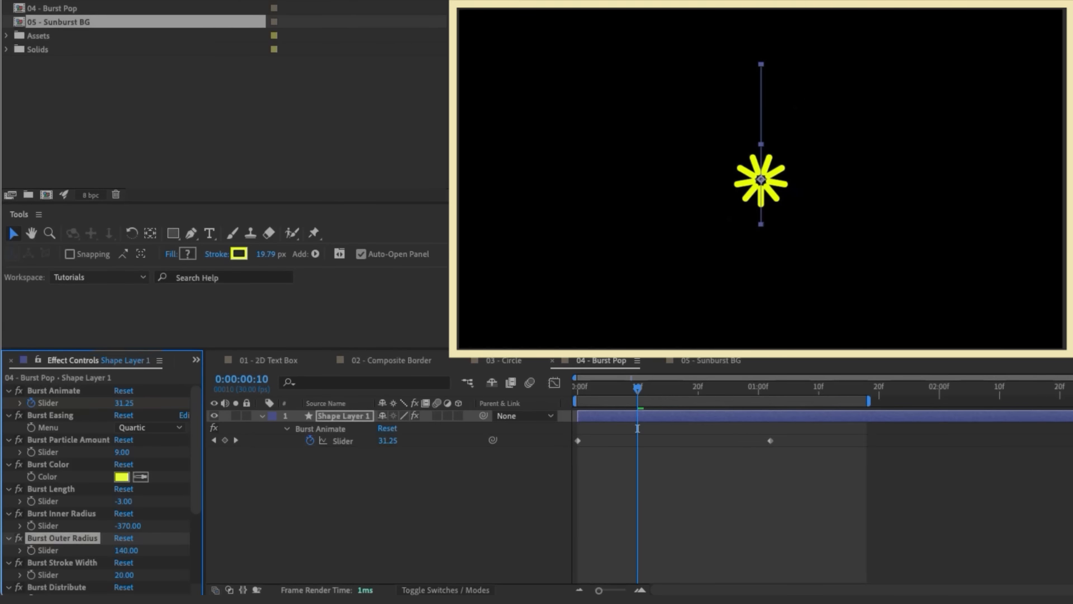
pyautogui.scroll(-3, 134, 506)
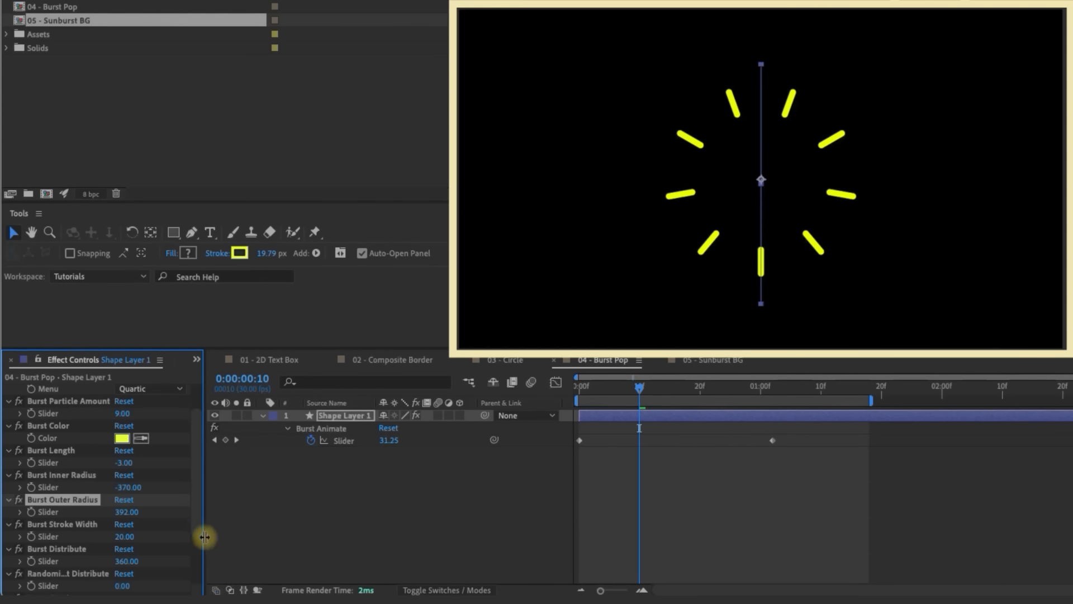
pyautogui.moveTo(124, 537)
pyautogui.mouseDown()
pyautogui.moveTo(92, 534)
pyautogui.moveTo(189, 523)
pyautogui.moveTo(109, 504)
pyautogui.mouseUp()
pyautogui.moveTo(127, 562); pyautogui.dragTo(104, 539)
pyautogui.hotkey('ctrl', 'z')
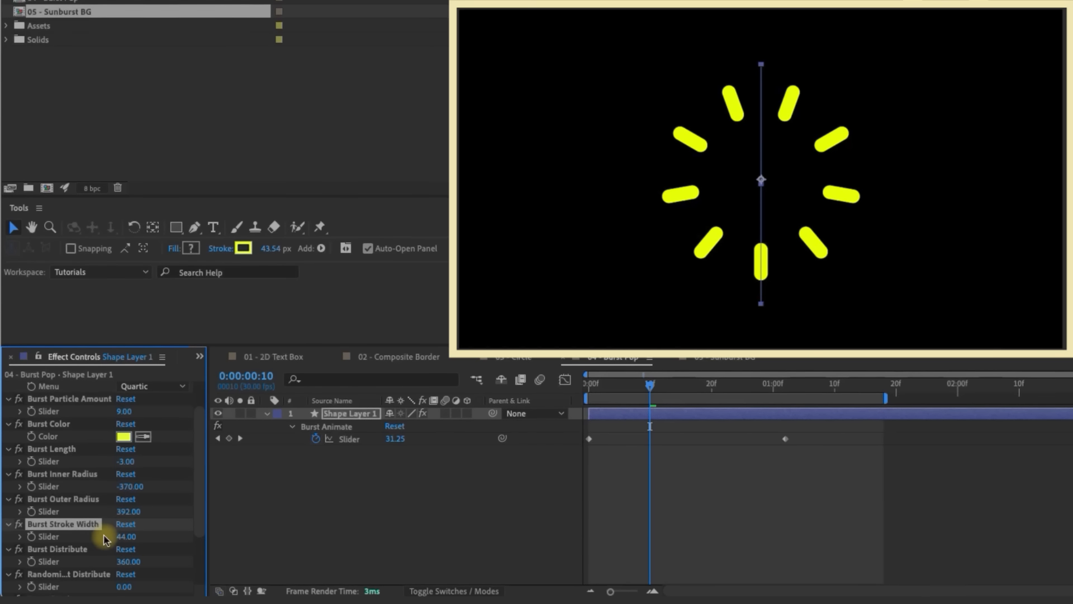
pyautogui.scroll(-3, 112, 528)
pyautogui.click(133, 512)
# Step: Scatter the rays with Randomize Distribute and check the burst at later frames
pyautogui.moveTo(127, 511); pyautogui.dragTo(88, 493)
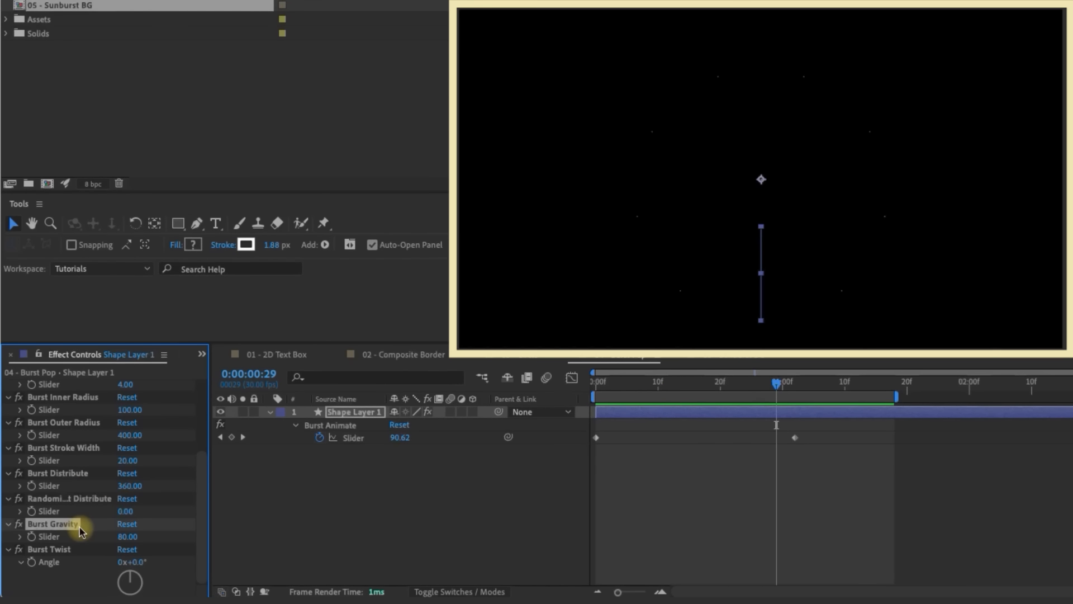
pyautogui.click(594, 381)
pyautogui.moveTo(817, 376); pyautogui.dragTo(761, 382)
# Step: Preview Burst Gravity at 250, then reset Gravity to 0 and preview again
pyautogui.click(131, 537)
pyautogui.write('250')
pyautogui.press('Return')
pyautogui.press('space')
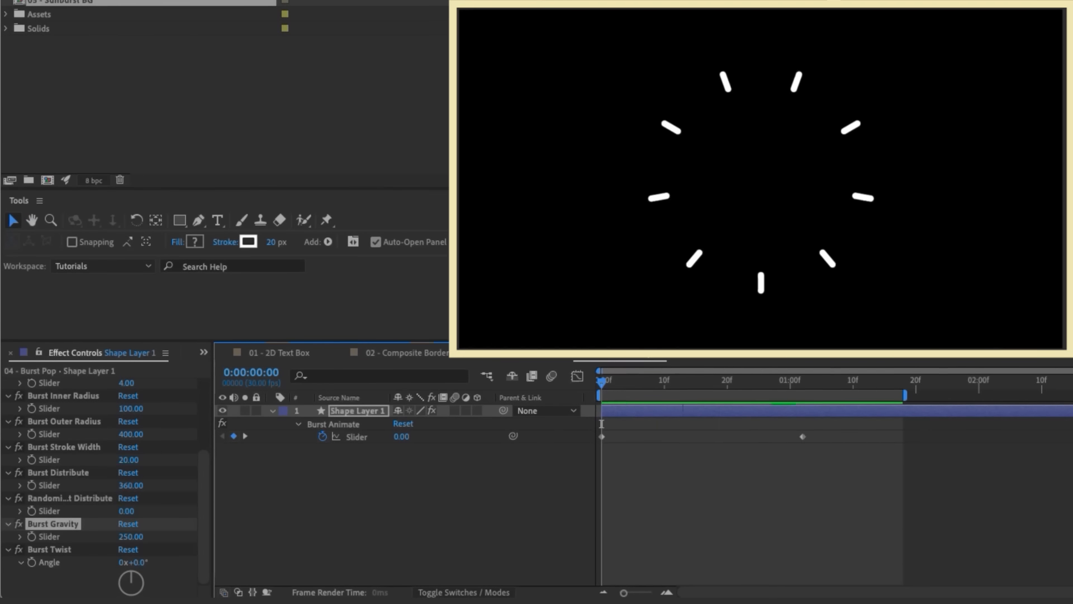
pyautogui.press('space')
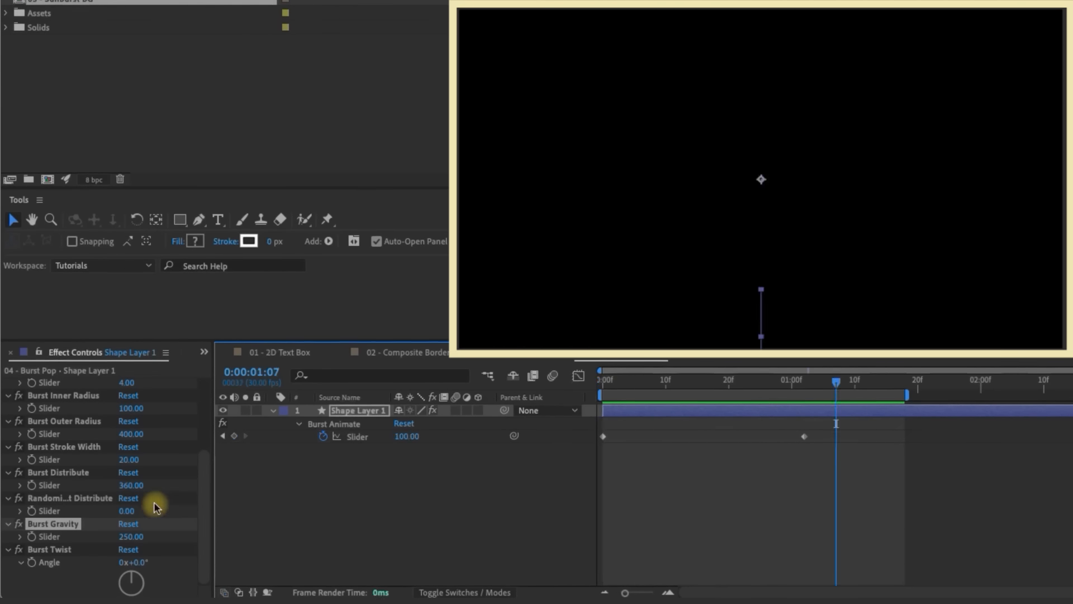
pyautogui.click(131, 534)
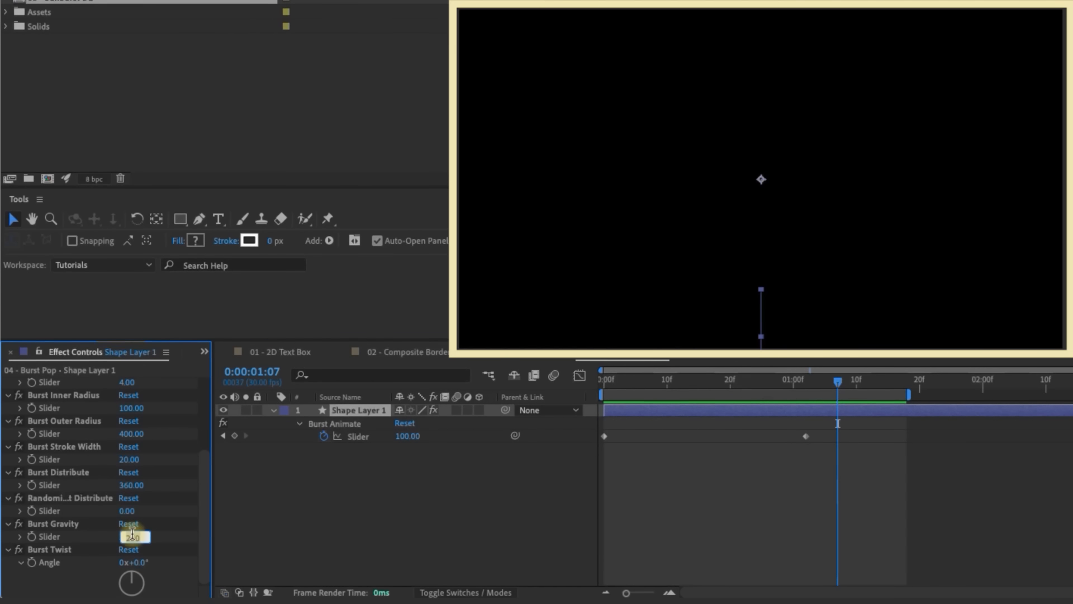
pyautogui.write('0')
pyautogui.press('Return')
pyautogui.click(647, 410)
pyautogui.press('Home')
pyautogui.press('space')
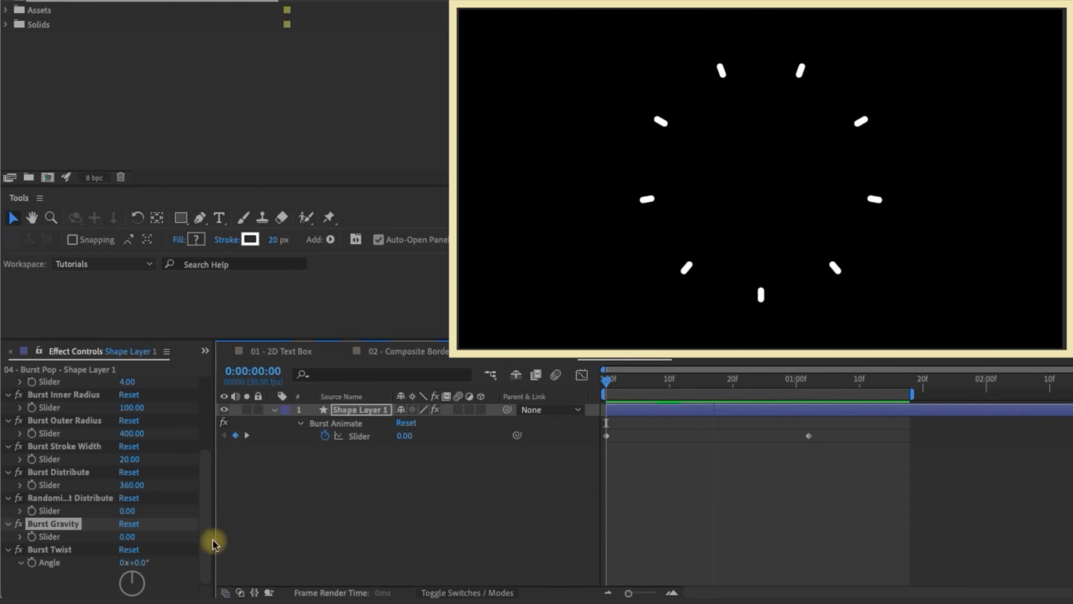
# Step: Set Burst Twist to 72° so the rays curve, and preview it
pyautogui.click(143, 561)
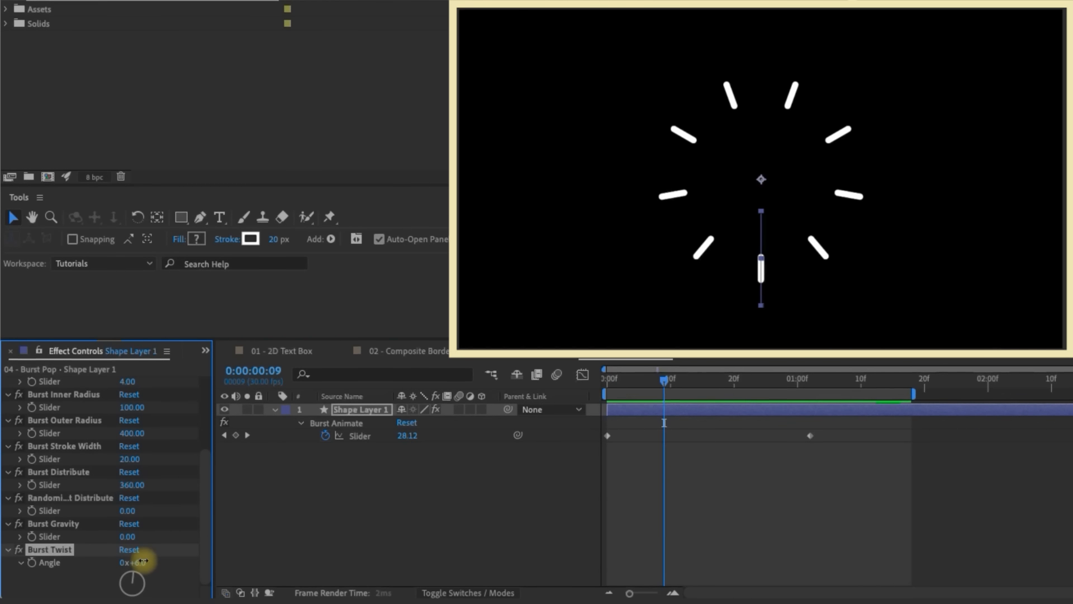
pyautogui.moveTo(144, 560); pyautogui.dragTo(183, 542)
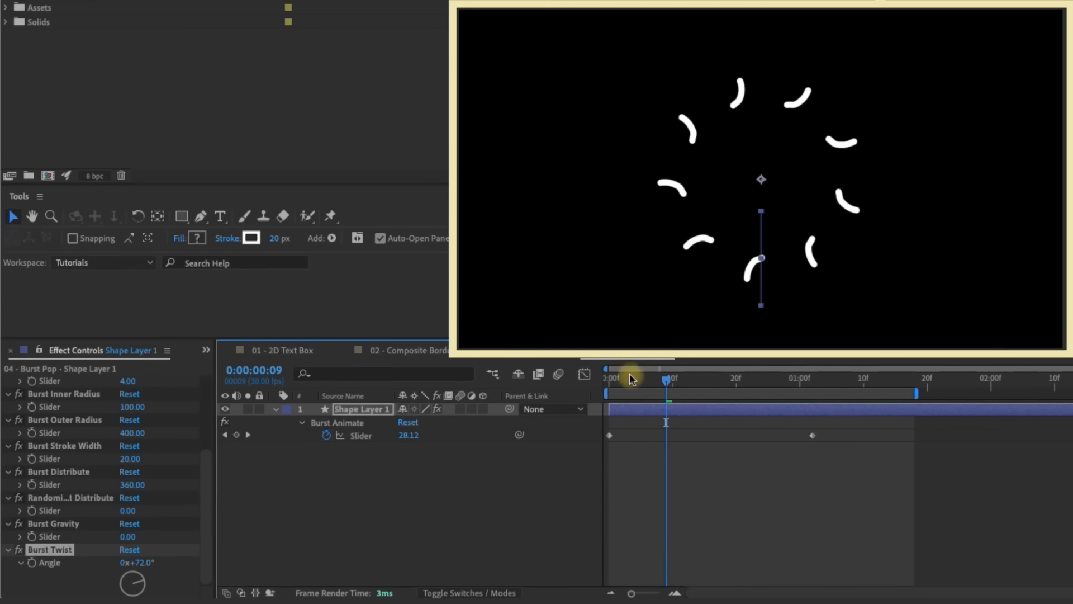
pyautogui.moveTo(633, 377); pyautogui.dragTo(568, 386)
pyautogui.press('space')
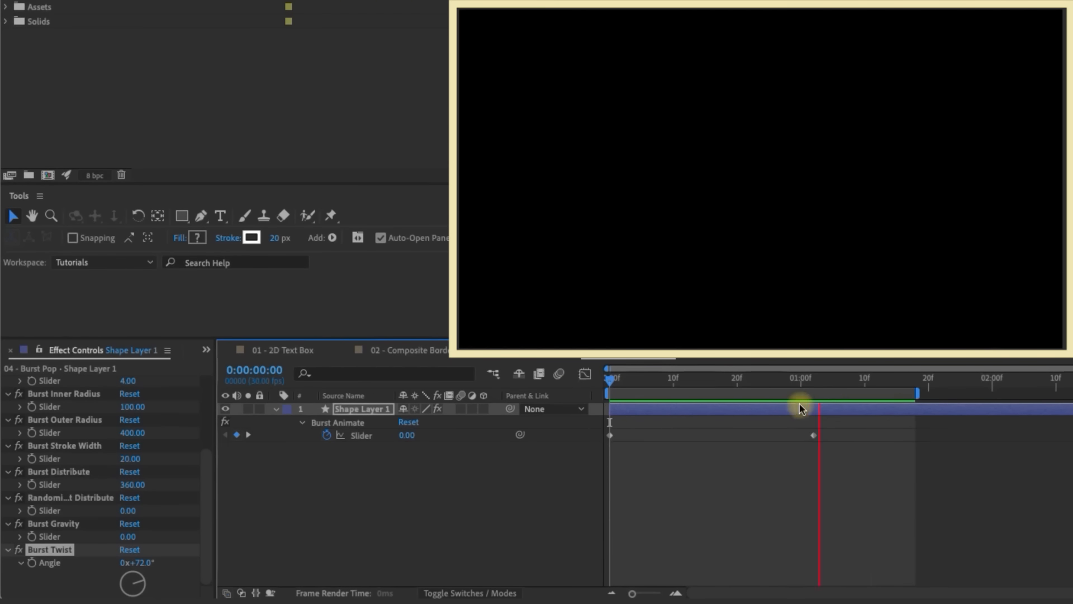
pyautogui.press('space')
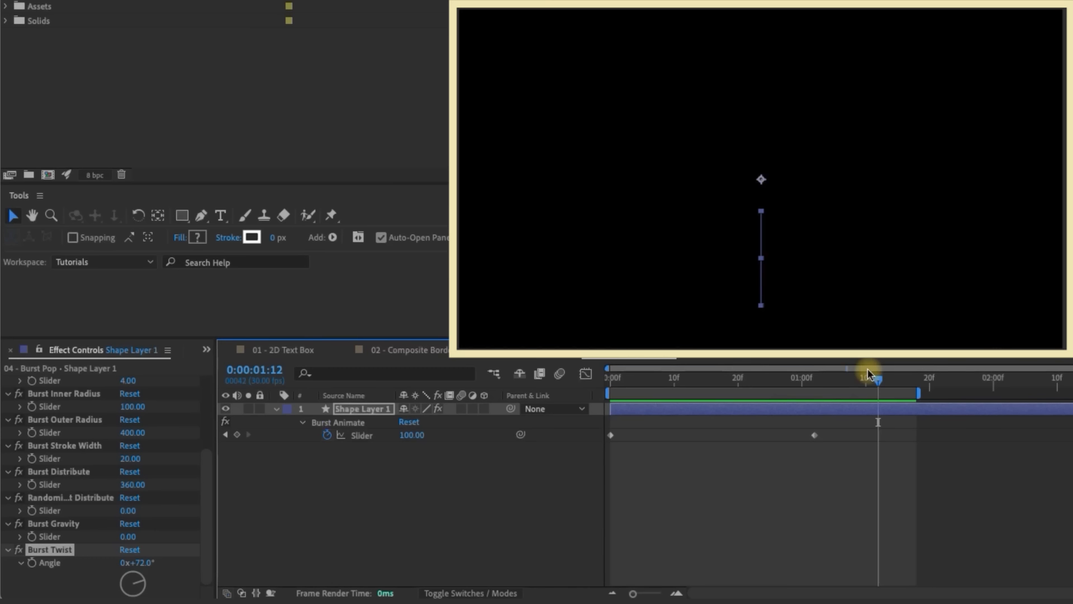
# Step: Bring up the Effects & Presets panel from the panel list and focus its search
pyautogui.click(206, 349)
pyautogui.click(240, 383)
pyautogui.click(82, 371)
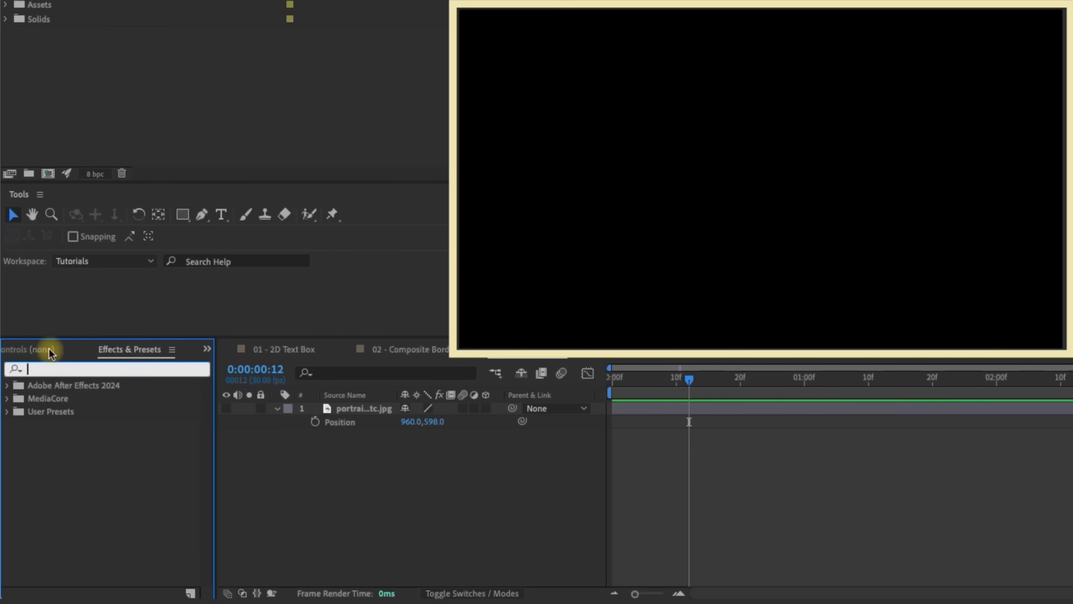
# Step: Search 'circle', create a new white solid with Cmd+Y, and apply the Circle effect to it
pyautogui.write('circle')
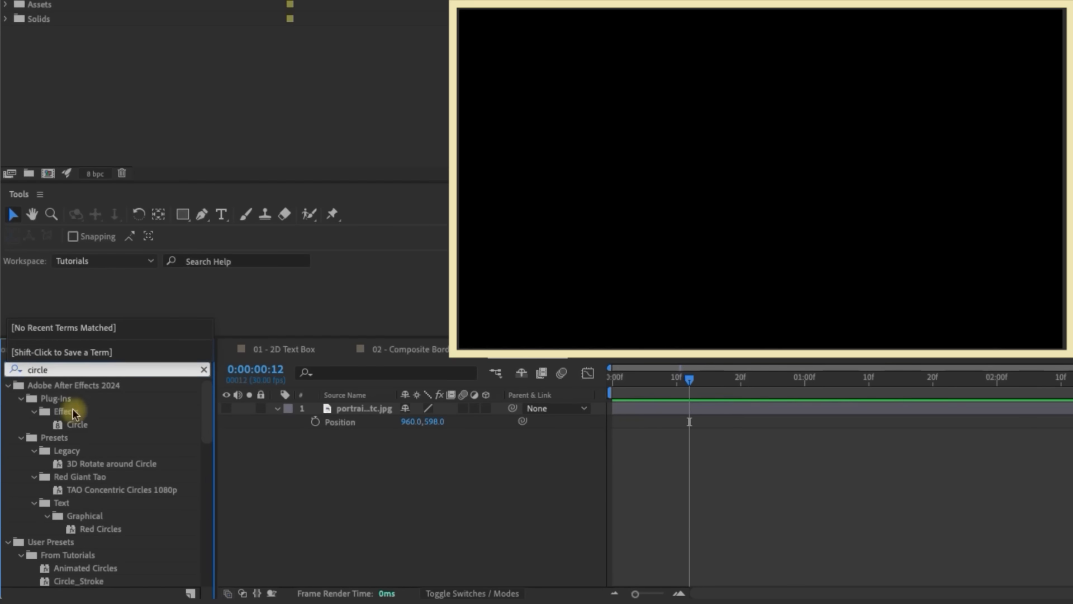
pyautogui.click(20, 437)
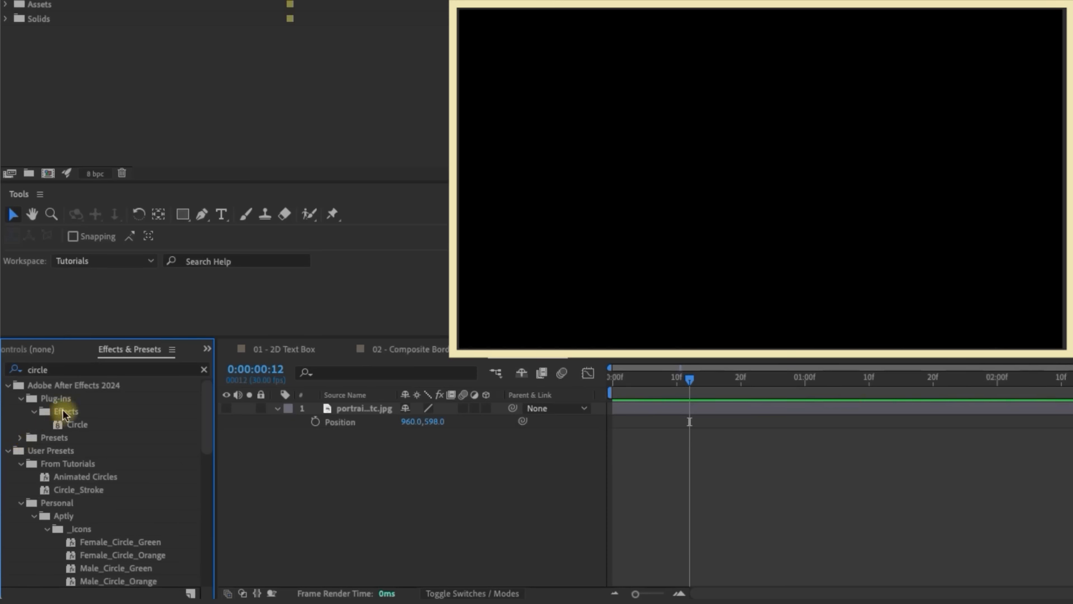
pyautogui.click(475, 549)
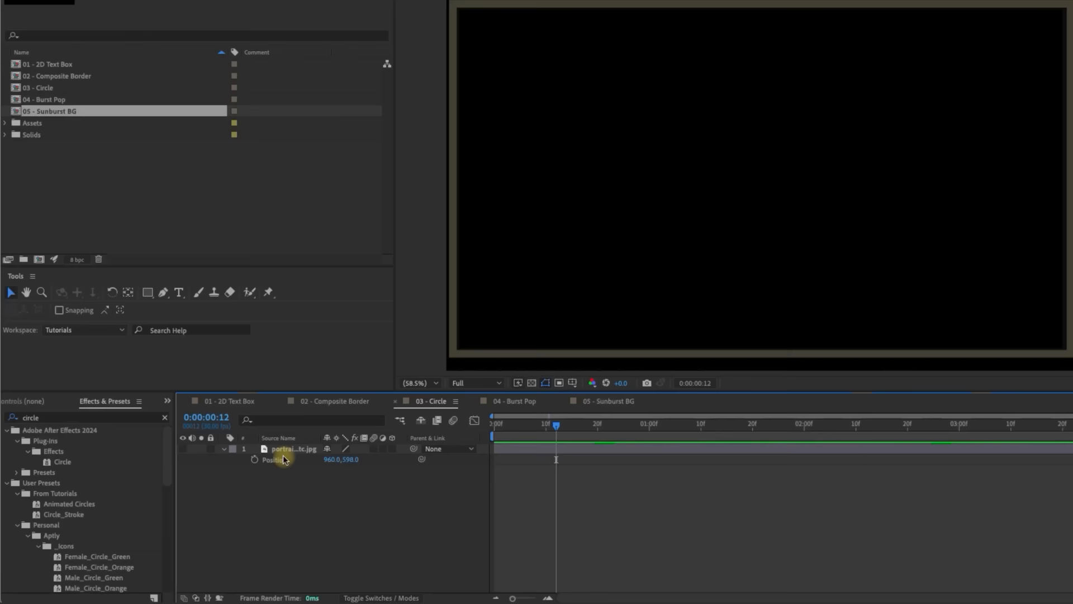
pyautogui.press('super+y')
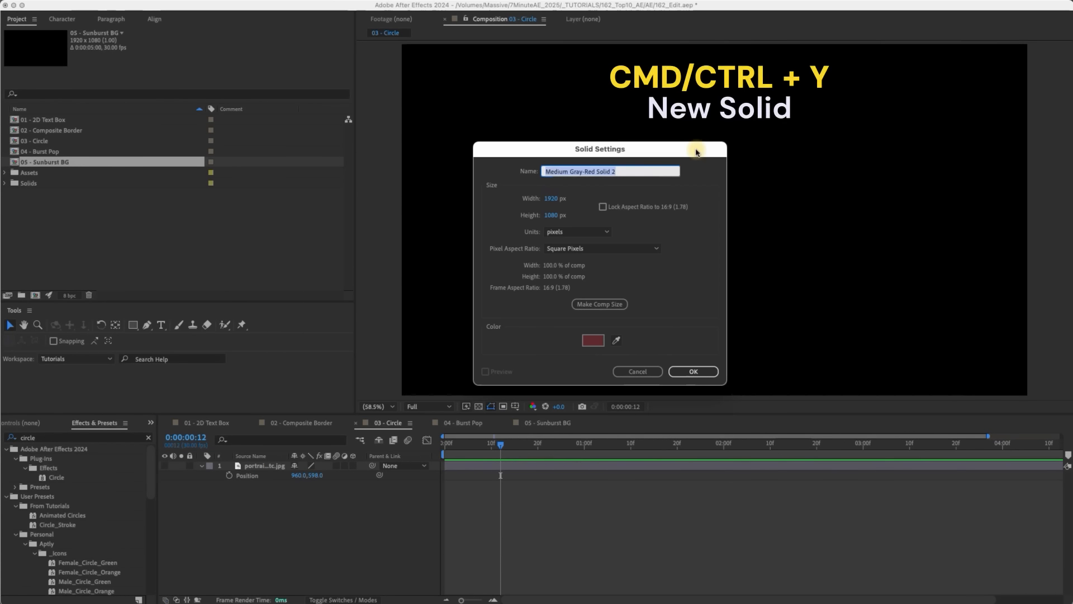
pyautogui.moveTo(696, 151); pyautogui.dragTo(715, 151)
pyautogui.click(612, 341)
pyautogui.click(635, 226)
pyautogui.click(878, 228)
pyautogui.press('Return')
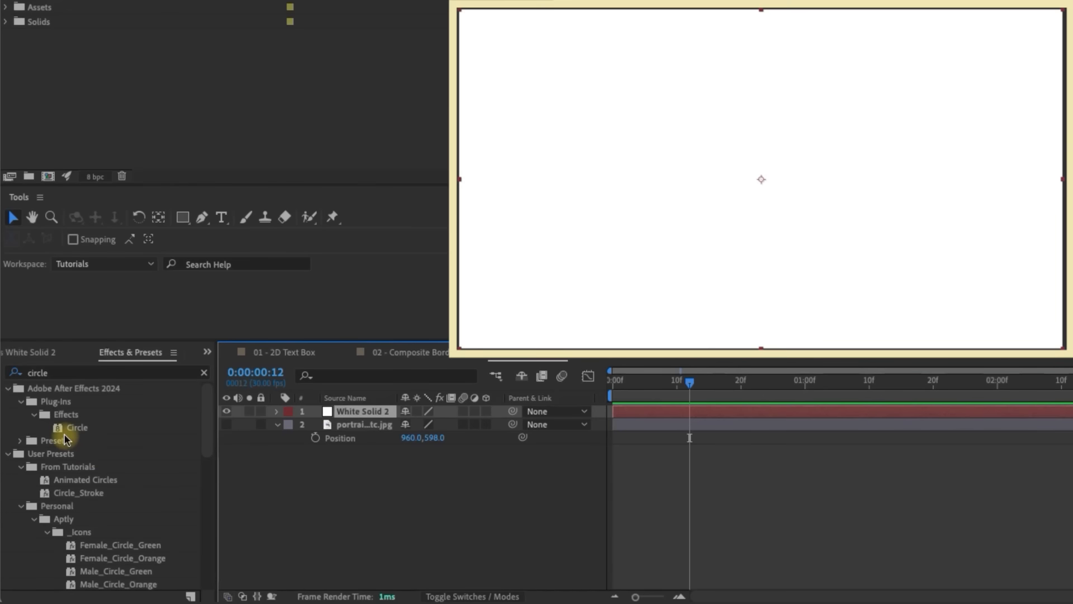
pyautogui.doubleClick(86, 427)
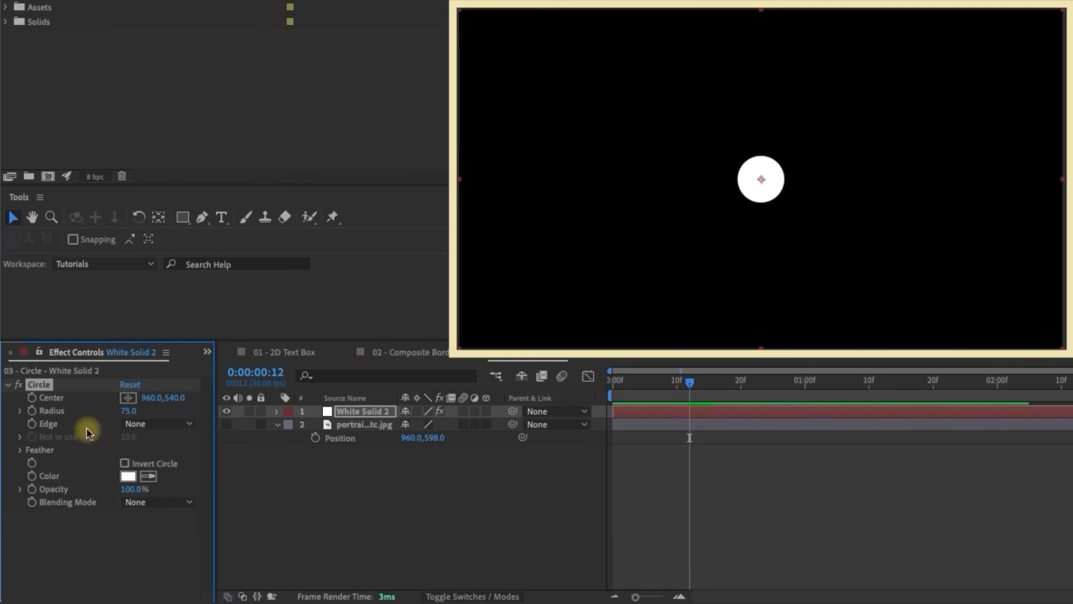
# Step: Keep the circle centred and enlarge its radius to 152
pyautogui.click(322, 386)
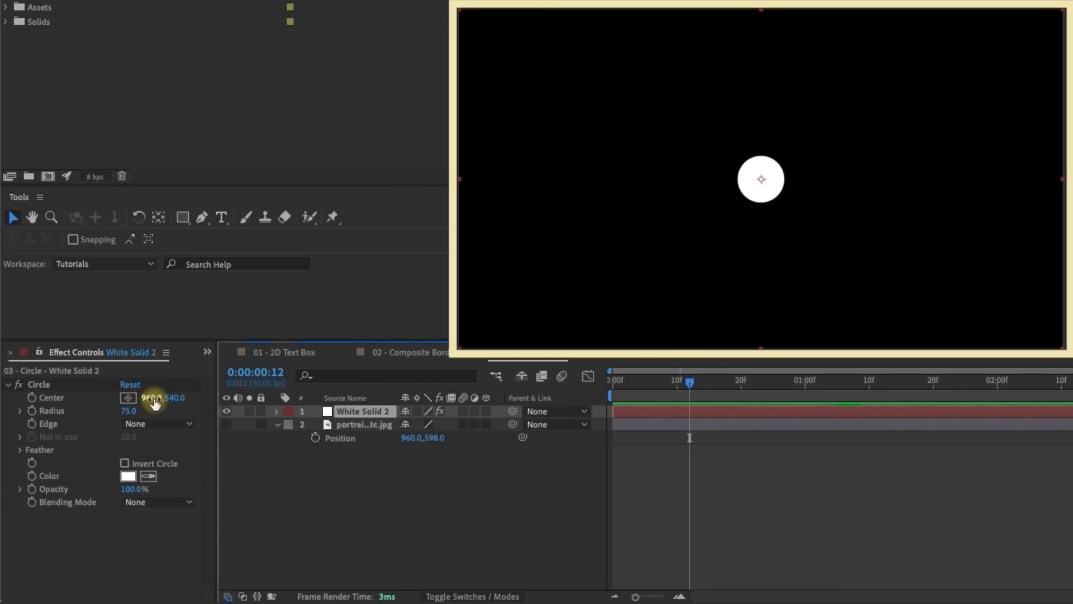
pyautogui.moveTo(154, 399); pyautogui.dragTo(256, 361)
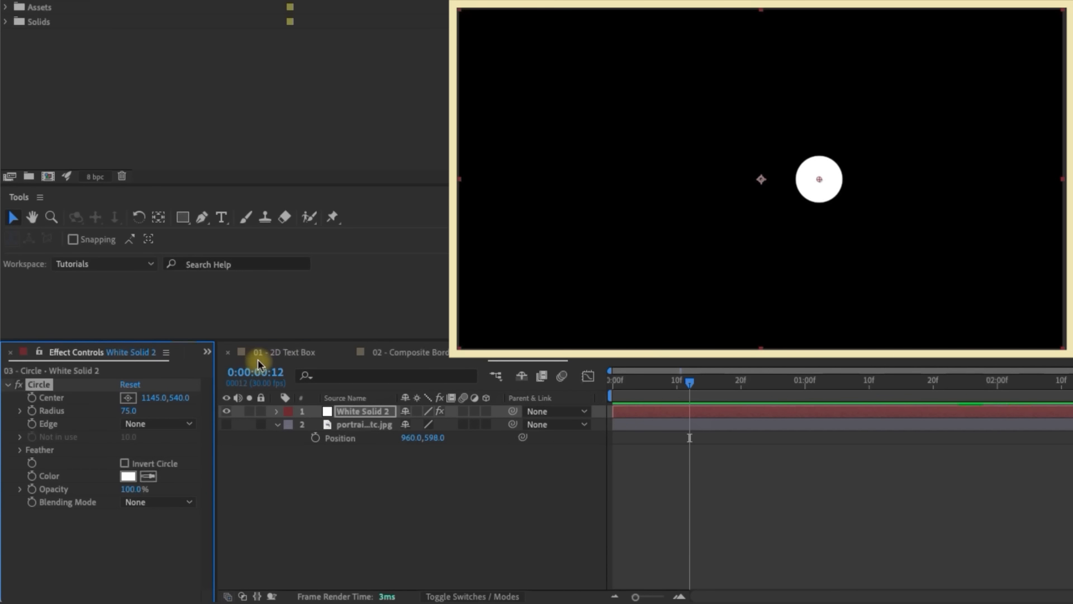
pyautogui.hotkey('ctrl', 'z')
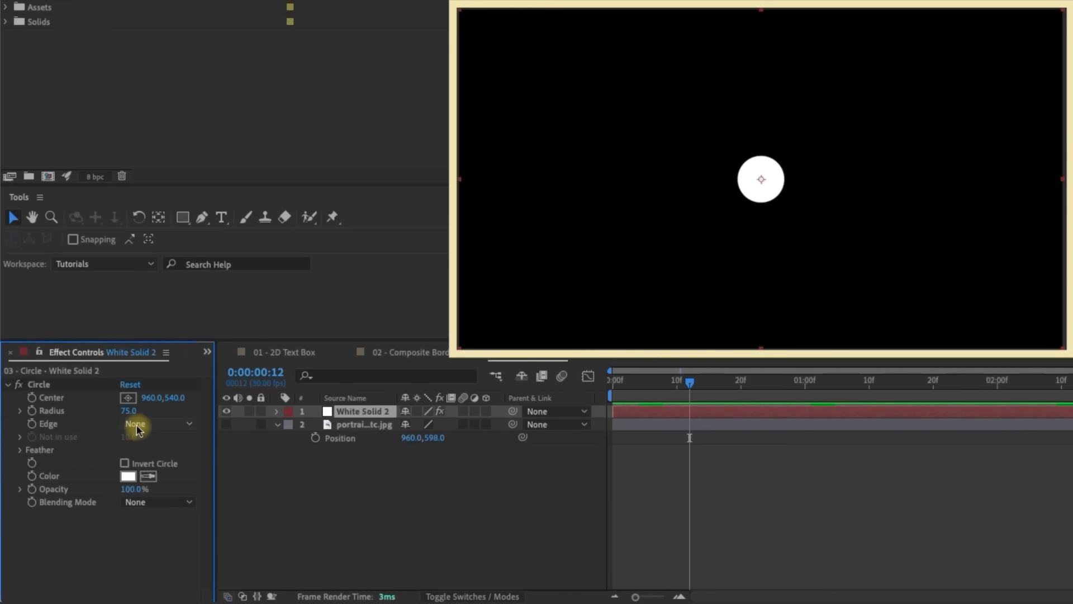
pyautogui.moveTo(128, 410); pyautogui.dragTo(162, 383)
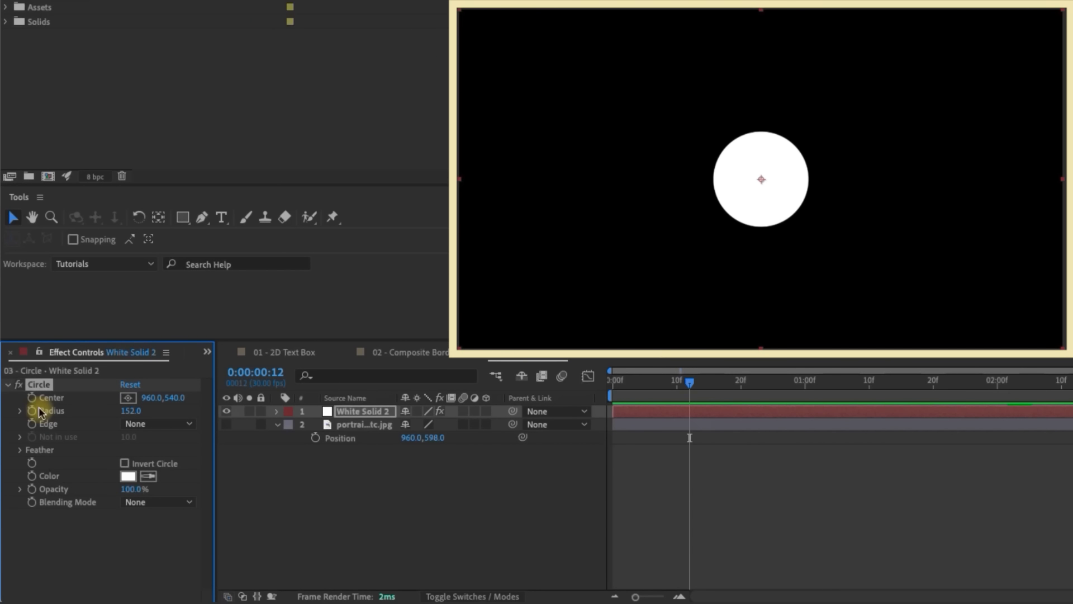
# Step: Try a thick ring edge with a feathered glow, then remove the feather
pyautogui.click(152, 425)
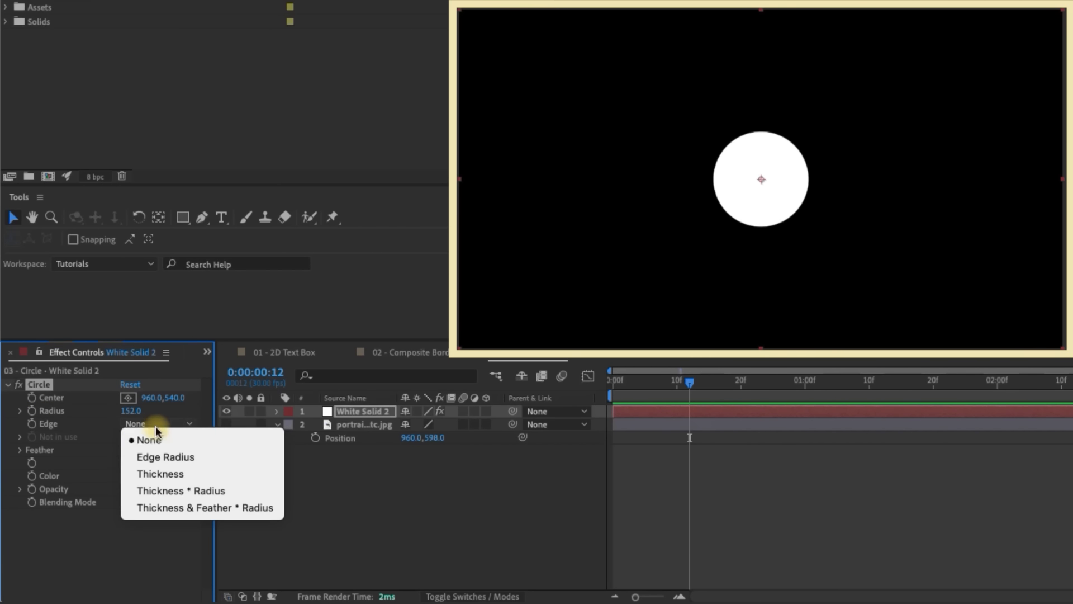
pyautogui.click(191, 473)
pyautogui.moveTo(130, 440); pyautogui.dragTo(39, 429)
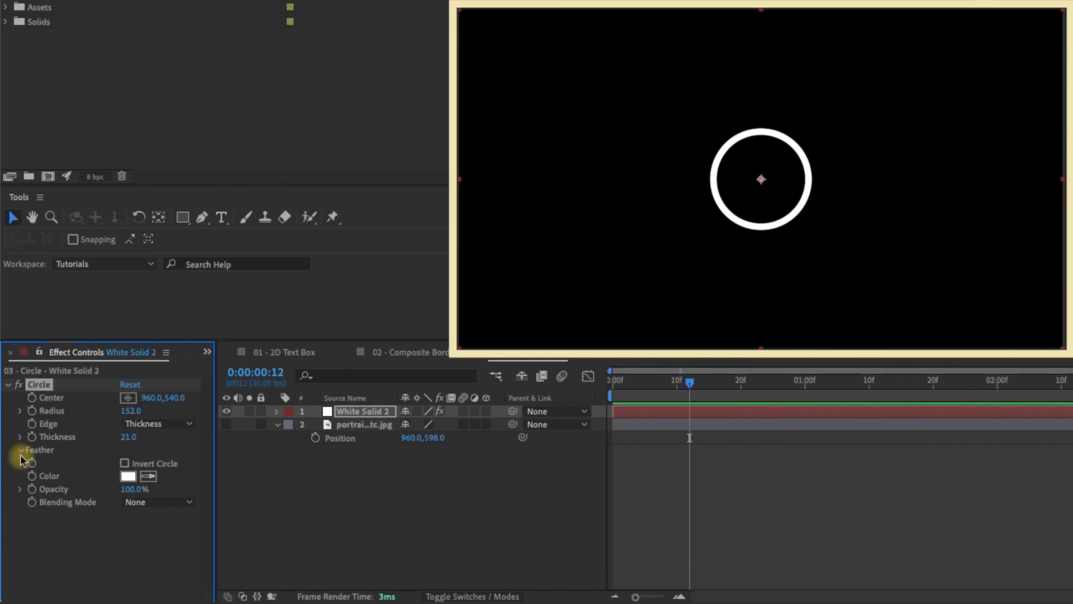
pyautogui.click(20, 450)
pyautogui.moveTo(130, 465); pyautogui.dragTo(84, 426)
pyautogui.click(21, 450)
# Step: Try a dark red colour, return to white, and set Edge back to None
pyautogui.click(128, 476)
pyautogui.click(767, 232)
pyautogui.click(749, 282)
pyautogui.moveTo(786, 167); pyautogui.dragTo(431, 135)
pyautogui.moveTo(356, 260); pyautogui.dragTo(106, 53)
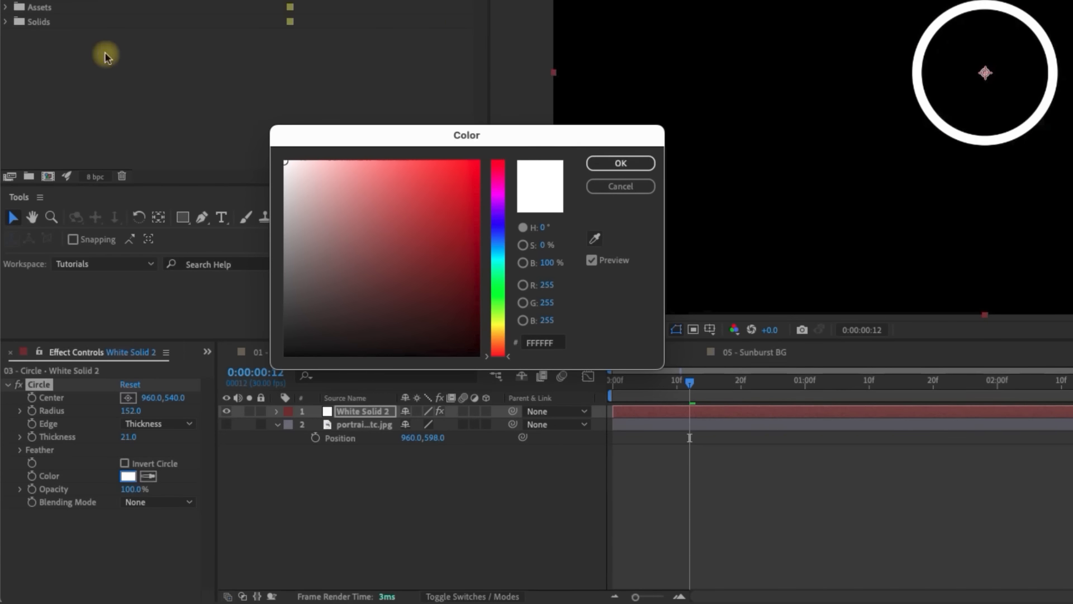
pyautogui.click(620, 162)
pyautogui.click(155, 424)
pyautogui.click(144, 438)
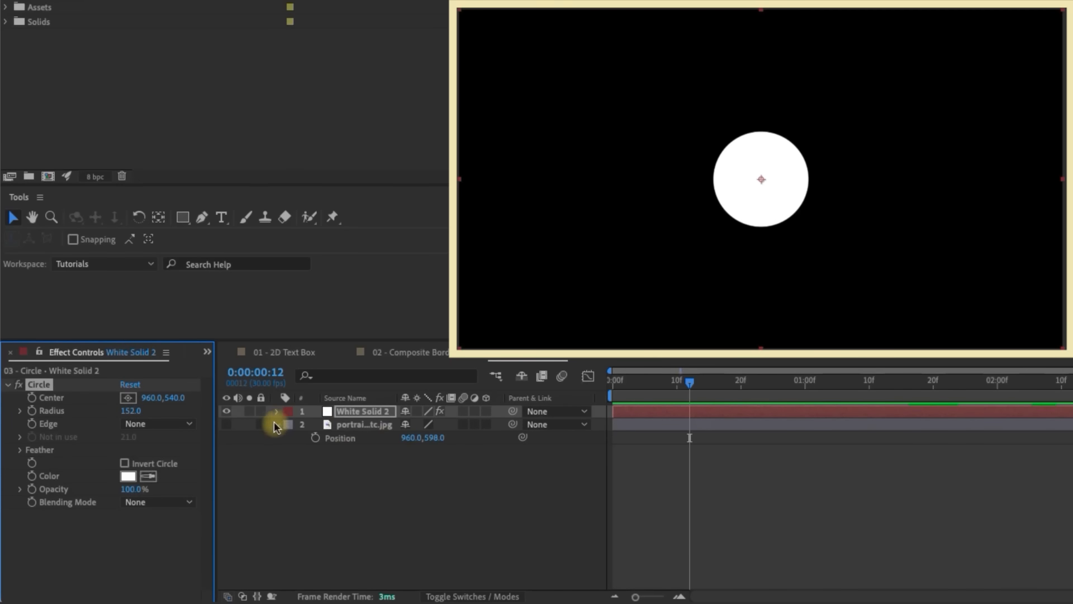
# Step: Show the portrait, set circle radius to 408, use White Solid 2 as its track matte, and parent it
pyautogui.click(226, 425)
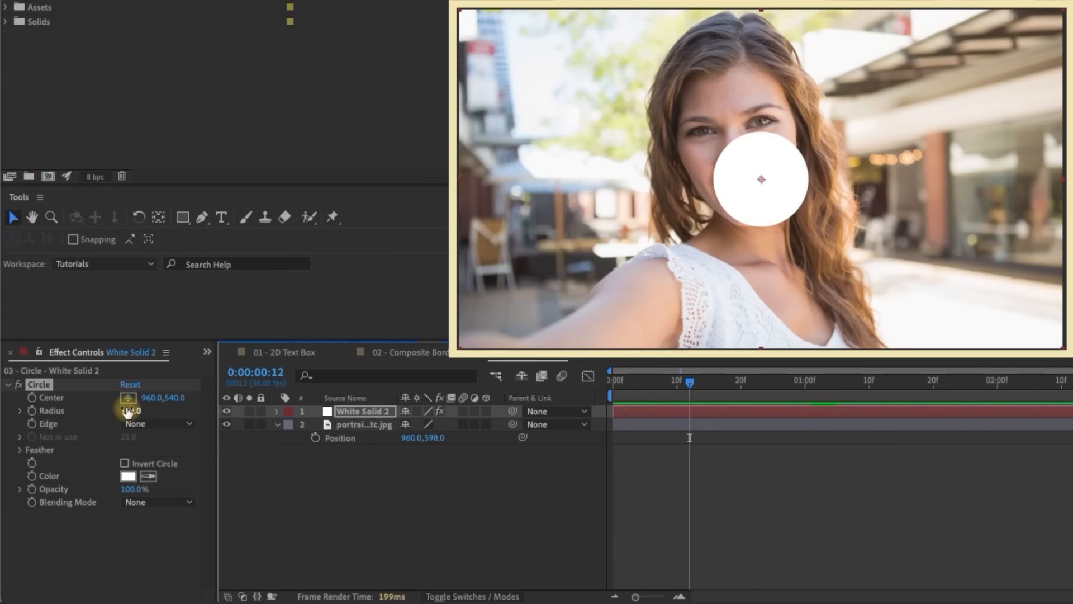
pyautogui.moveTo(127, 412); pyautogui.dragTo(352, 384)
pyautogui.click(350, 424)
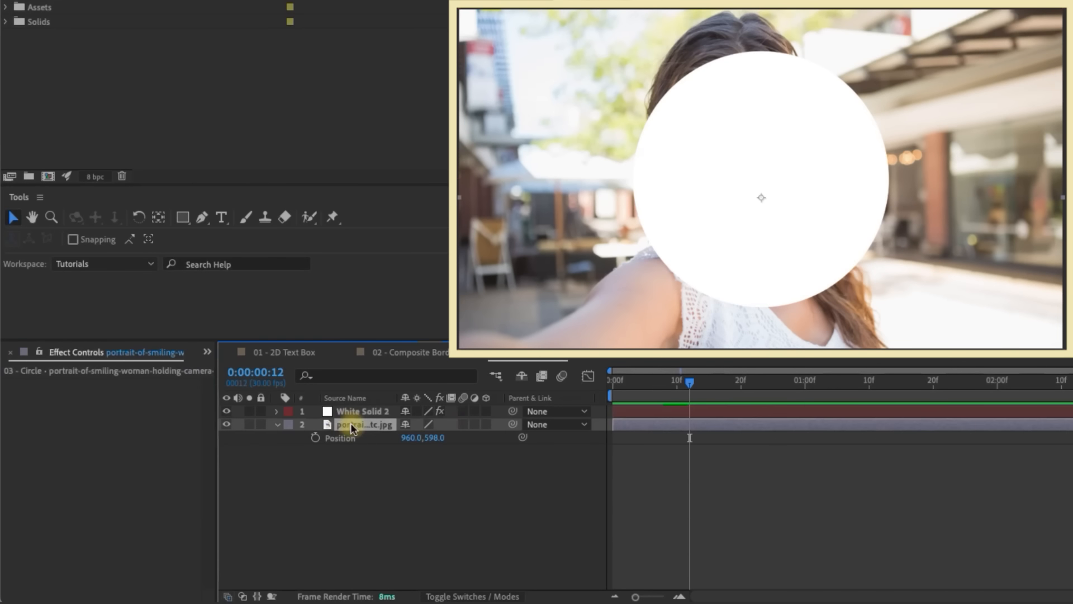
pyautogui.click(452, 596)
pyautogui.moveTo(458, 425); pyautogui.dragTo(457, 413)
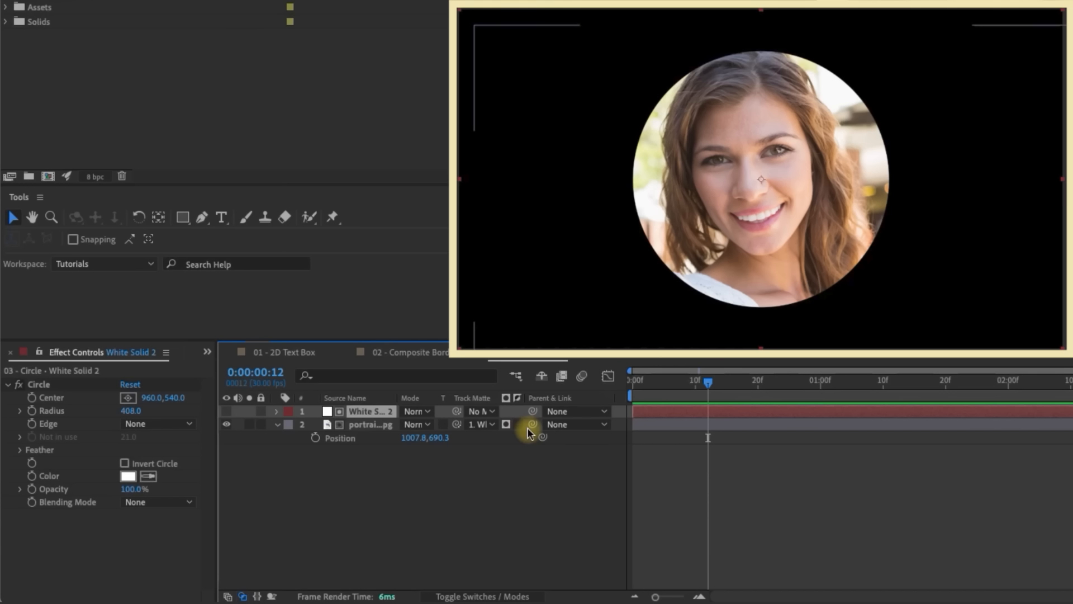
pyautogui.moveTo(527, 427); pyautogui.dragTo(530, 411)
# Step: Check that the circle moves with the portrait, then keyframe the 408 radius at 20 frames
pyautogui.press('p')
pyautogui.moveTo(439, 428); pyautogui.dragTo(478, 420)
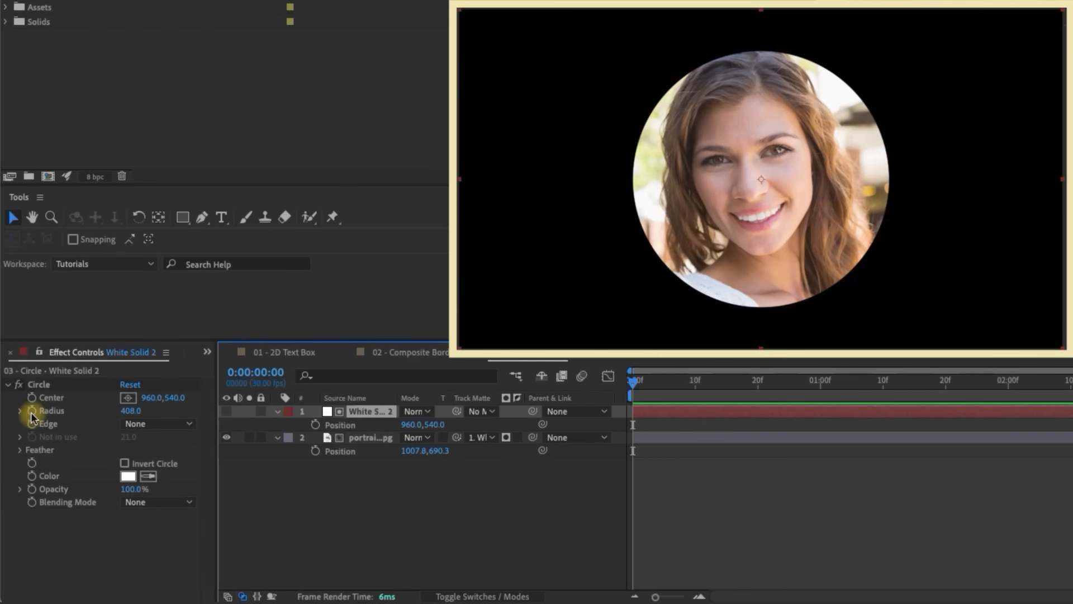
pyautogui.click(32, 411)
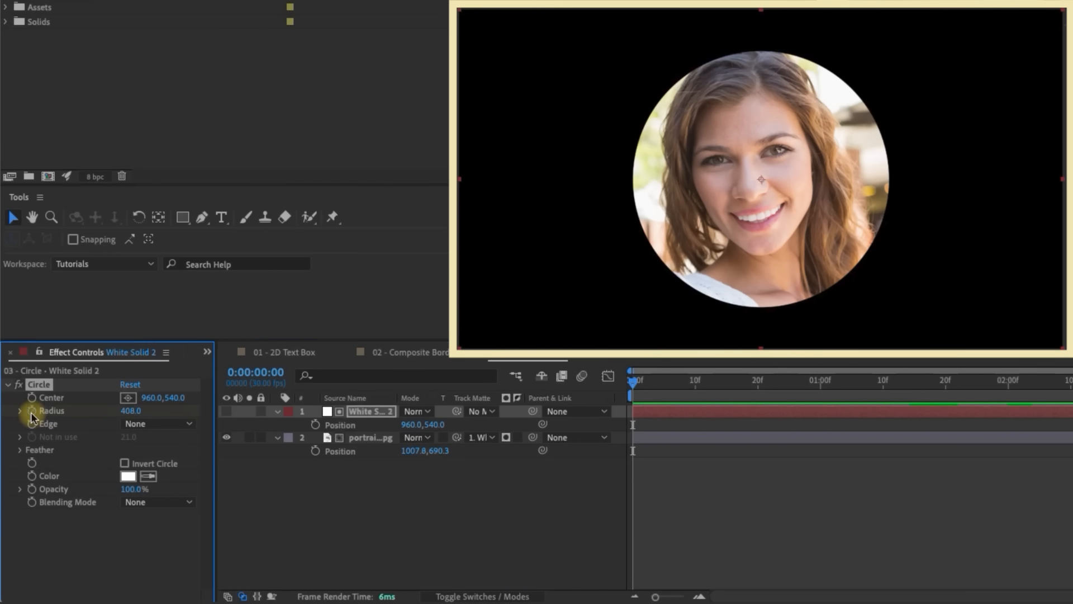
pyautogui.press('u')
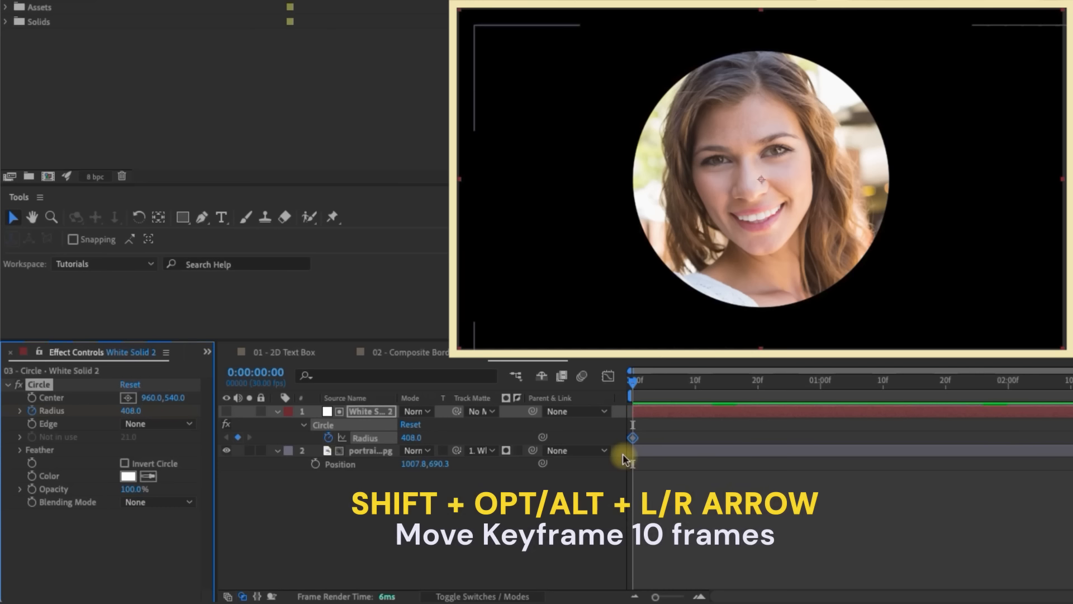
pyautogui.hotkey('shift', 'alt', 'Right')
pyautogui.hotkey('shift', 'alt', 'Right')
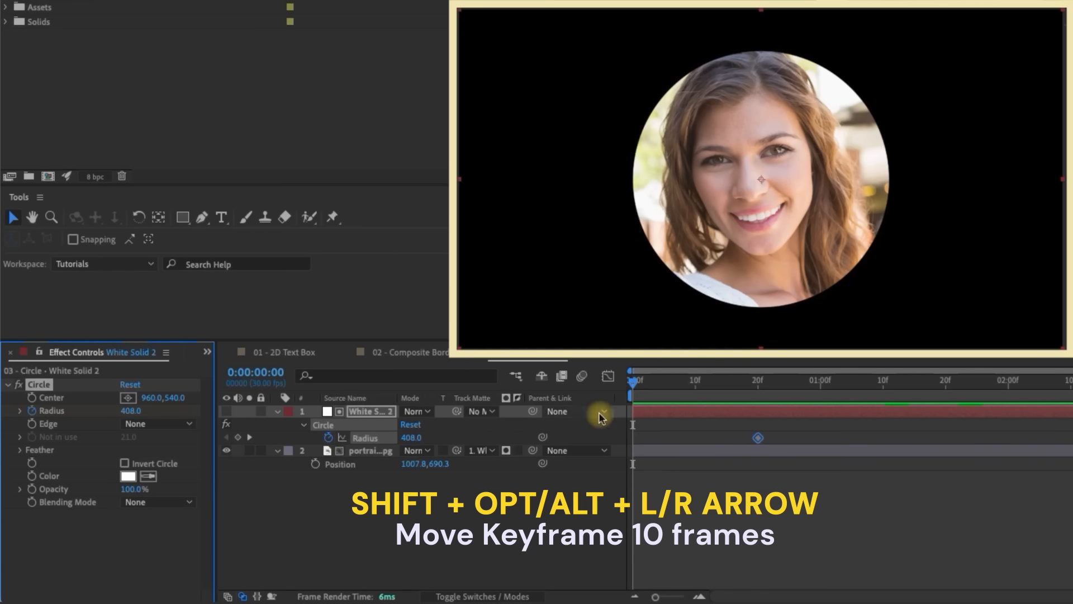
# Step: Set the radius to 0 at frame 0, ease the 20-frame keyframe, and preview the reveal
pyautogui.click(414, 437)
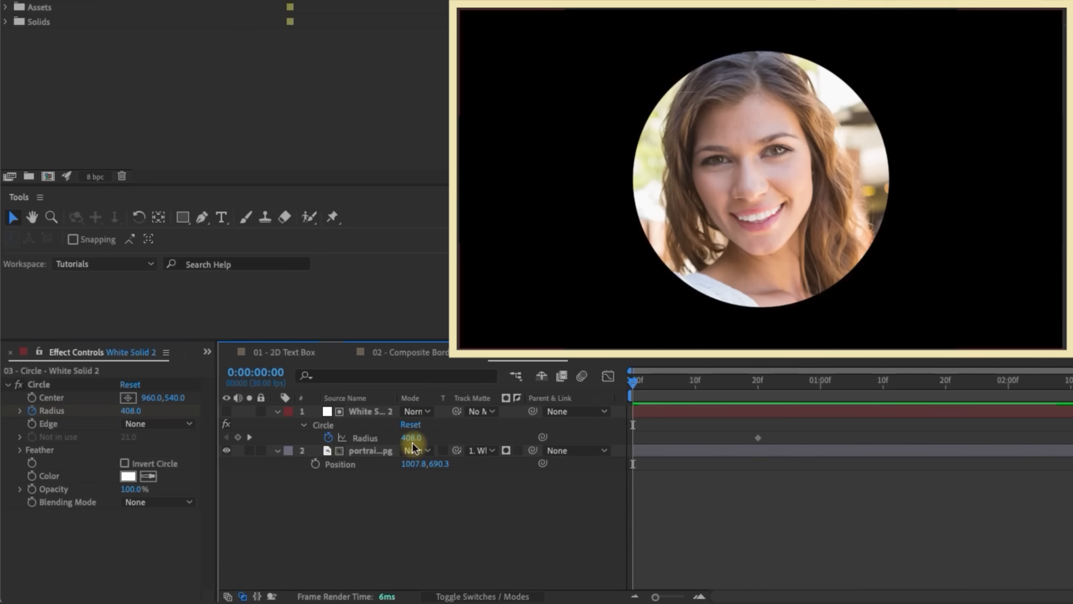
pyautogui.write('0')
pyautogui.press('Return')
pyautogui.click(758, 438)
pyautogui.hotkey('shift', 'F9')
pyautogui.press('space')
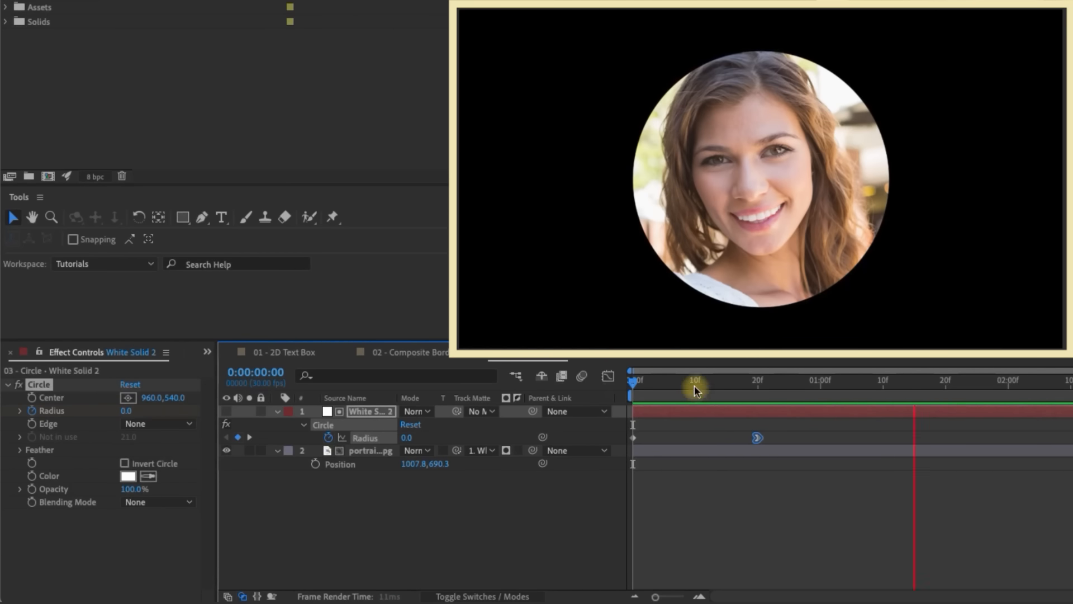
pyautogui.press('space')
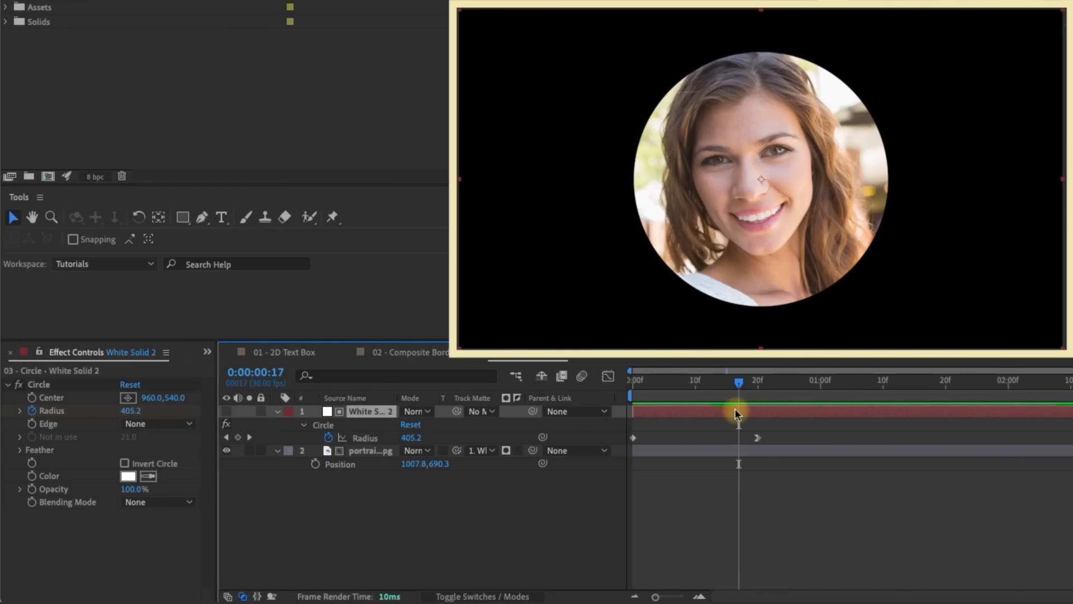
pyautogui.moveTo(743, 384); pyautogui.dragTo(763, 390)
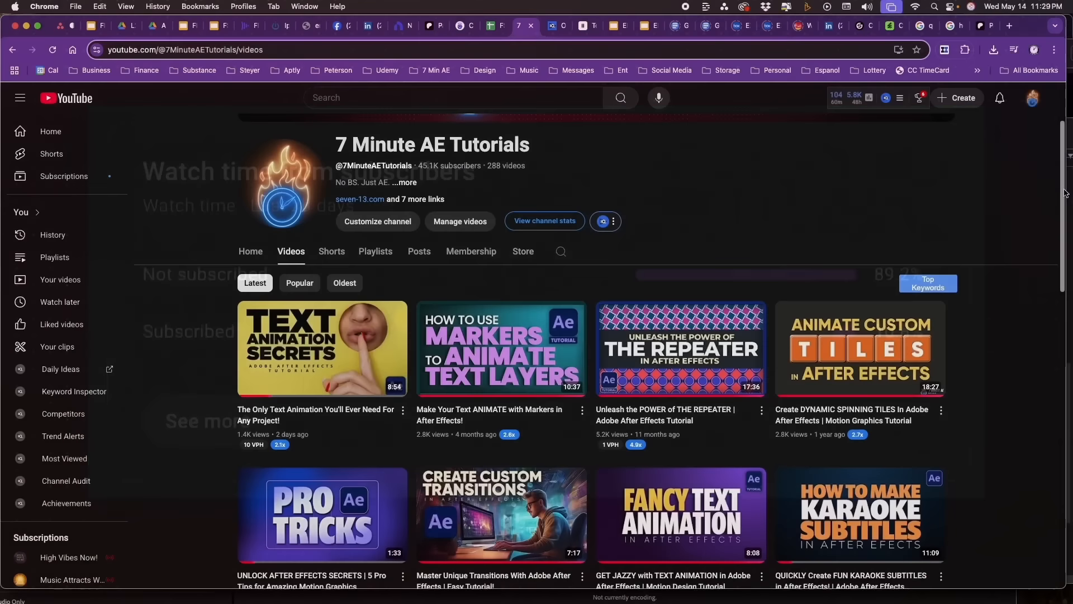
# Step: Scroll through the YouTube channel's Videos page
pyautogui.scroll(-2, 1064, 215)
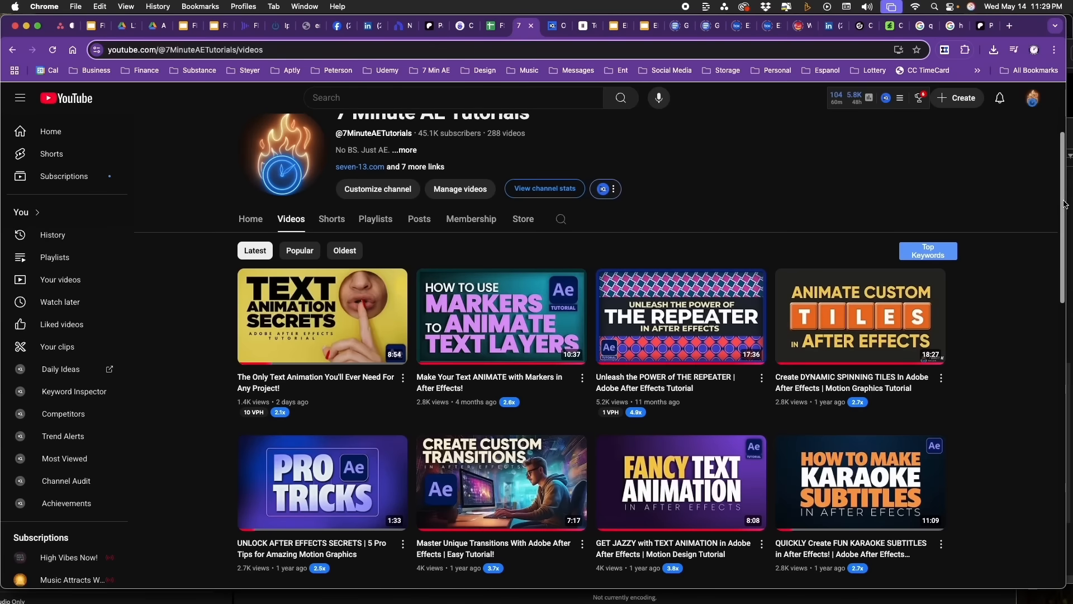
pyautogui.moveTo(1064, 215); pyautogui.dragTo(1048, 406)
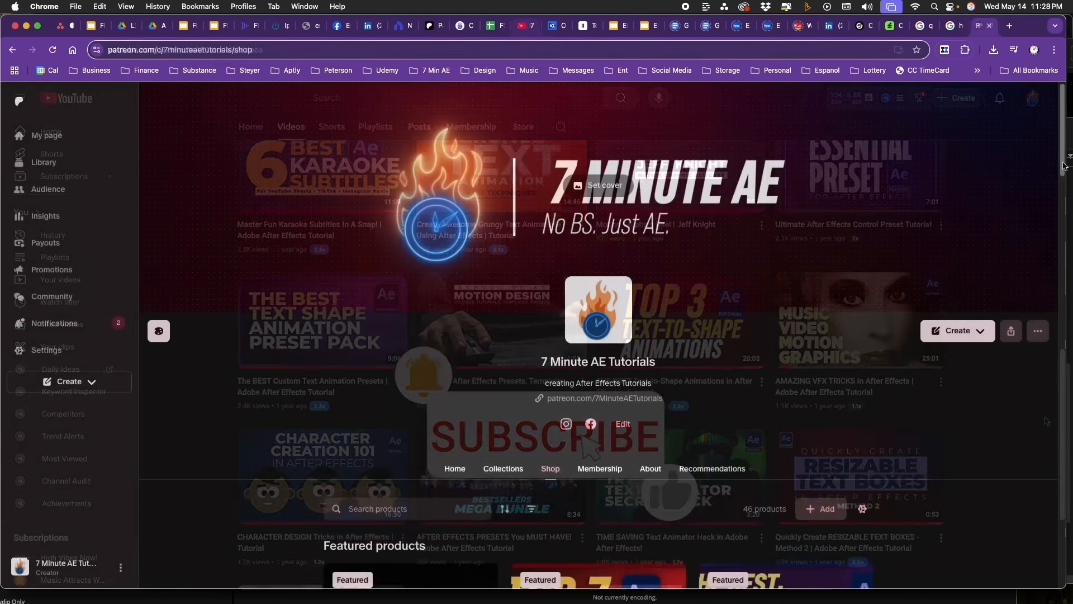
pyautogui.moveTo(1064, 165); pyautogui.dragTo(1063, 314)
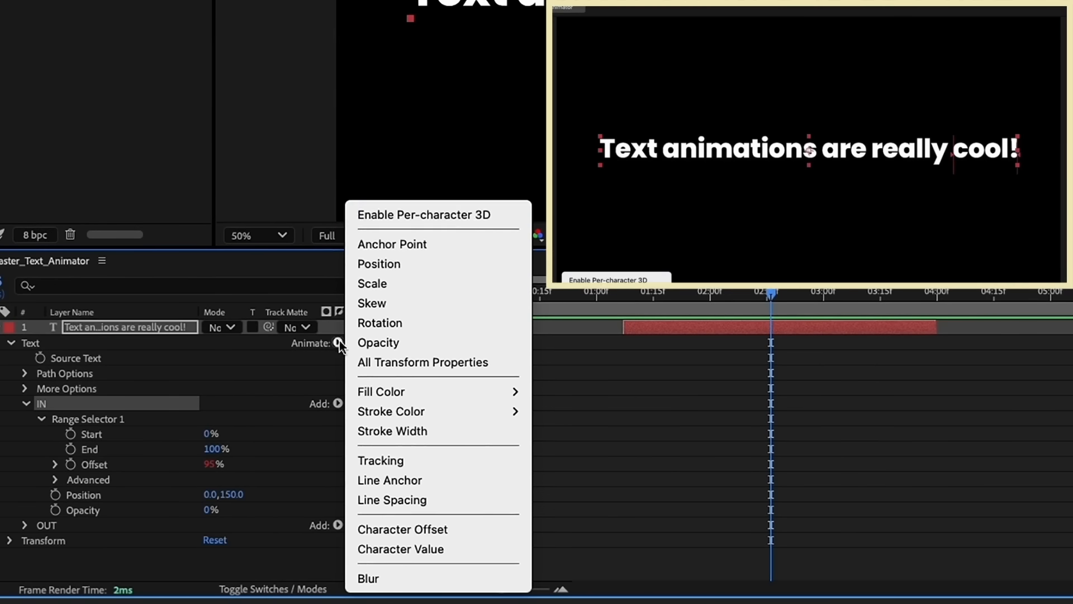
# Step: Set the text animator's position depth offset to -1500
pyautogui.click(234, 494)
pyautogui.write('00')
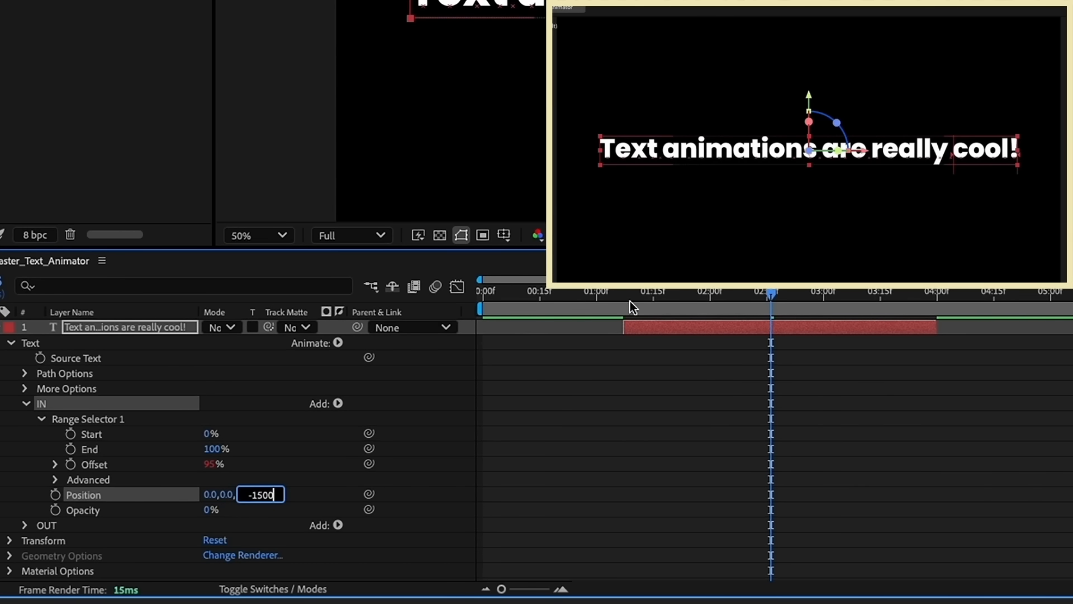
pyautogui.write('1500')
pyautogui.press('Return')
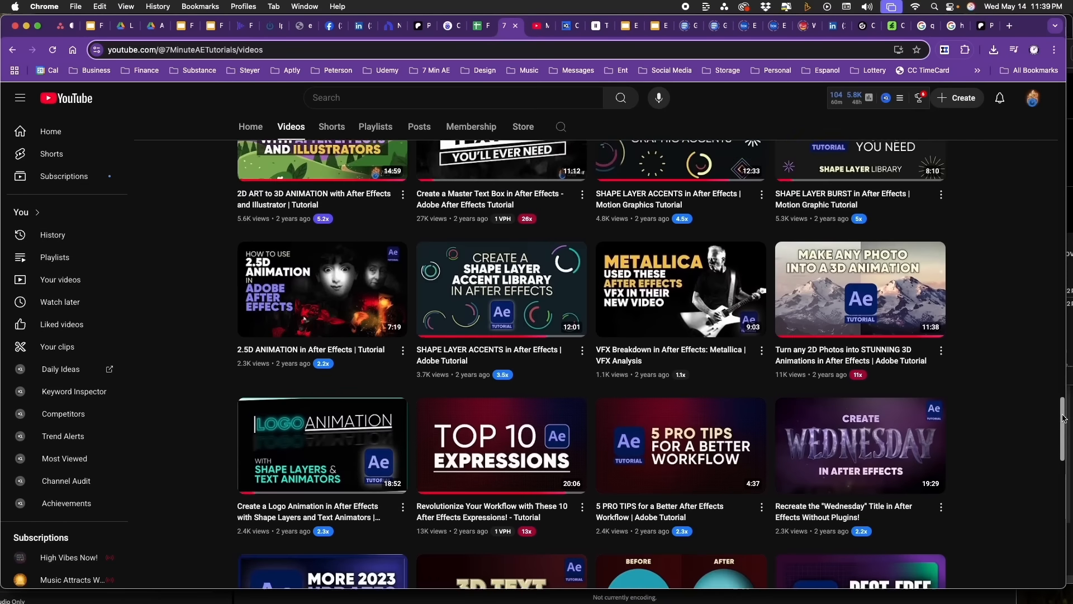
pyautogui.moveTo(1068, 436); pyautogui.dragTo(1056, 544)
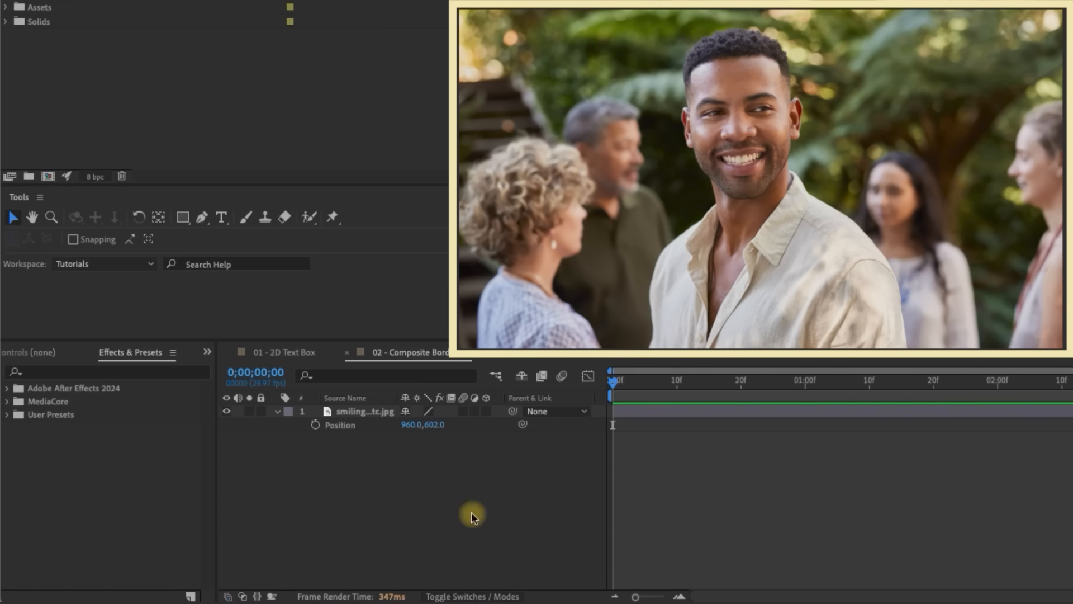
# Step: Search presets for 'composition' and apply Composition Border to the composition
pyautogui.click(63, 370)
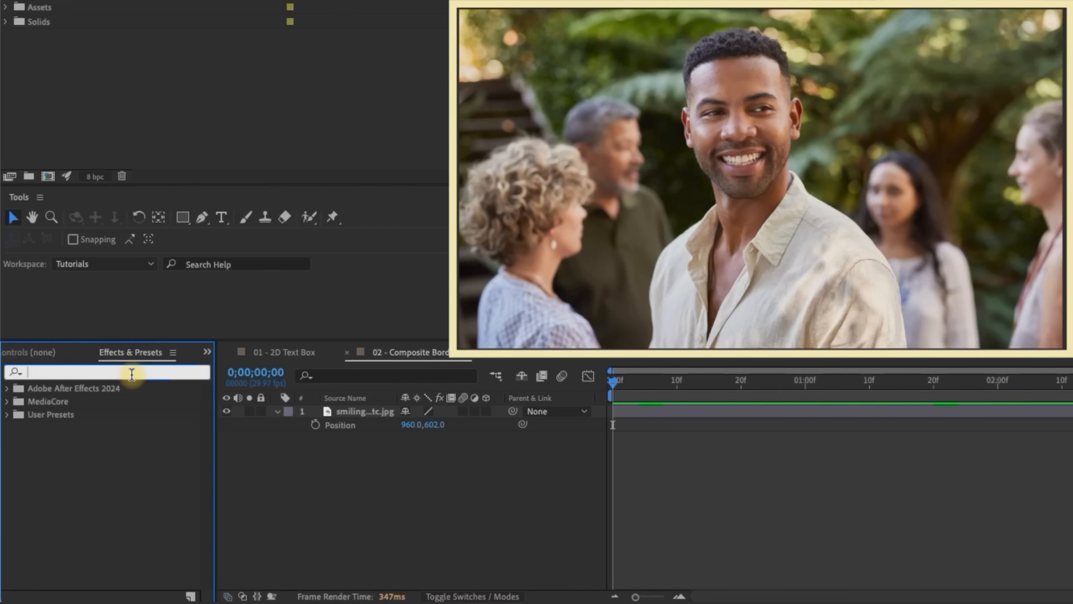
pyautogui.write('composition')
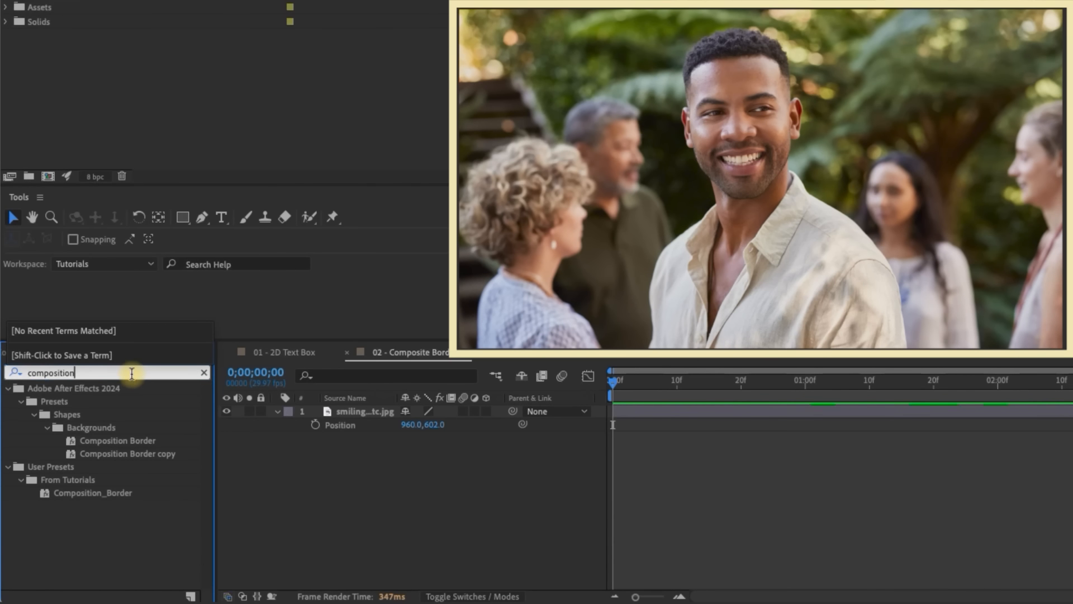
pyautogui.click(119, 441)
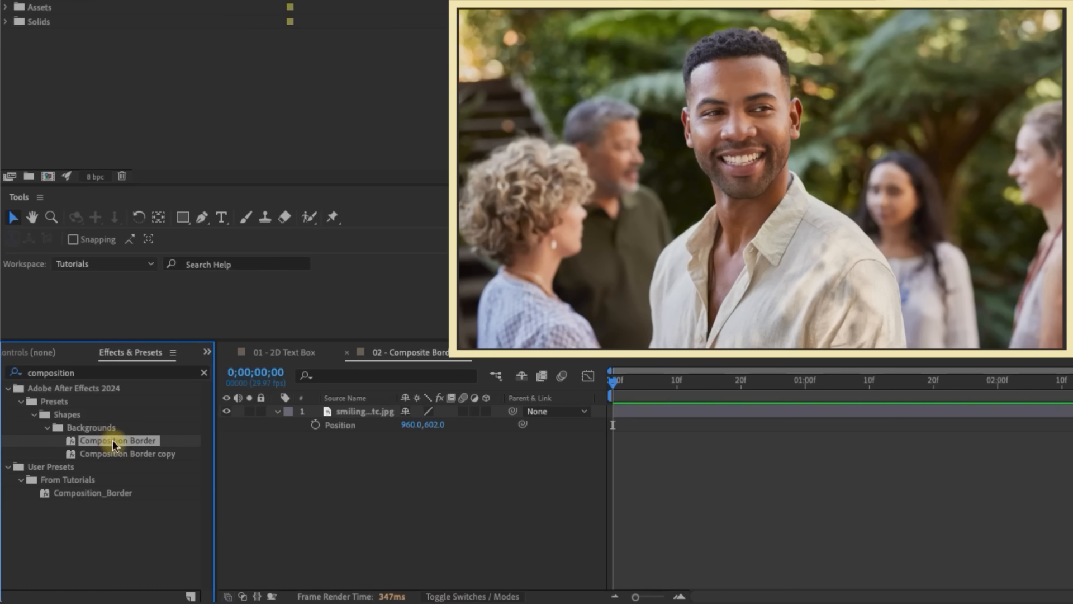
pyautogui.doubleClick(112, 440)
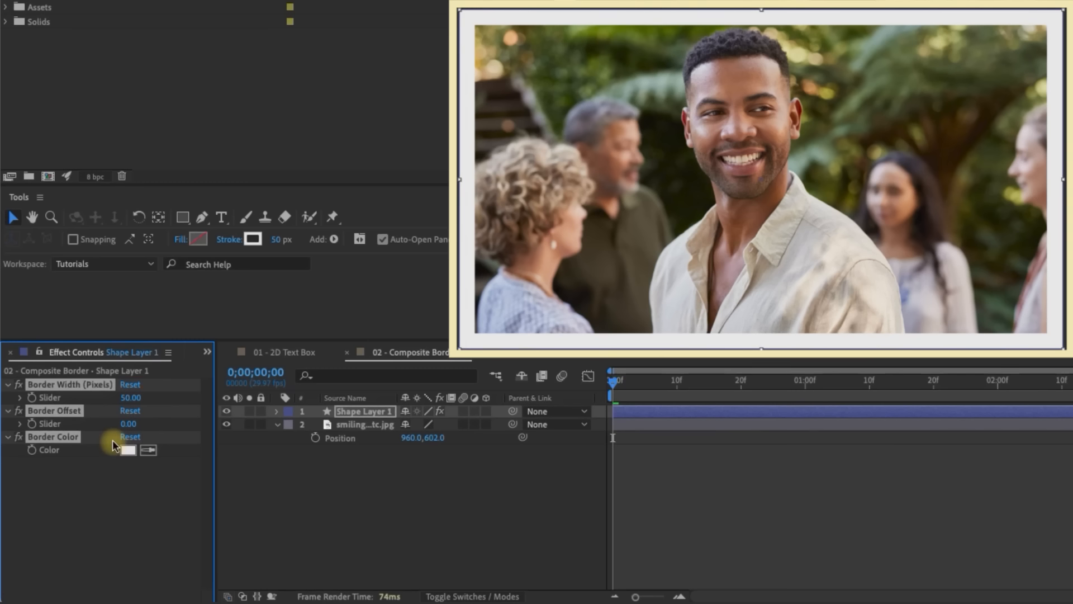
# Step: Set Border Width 23, Border Offset 56 and an orange Border Color, then show the photo again
pyautogui.click(227, 425)
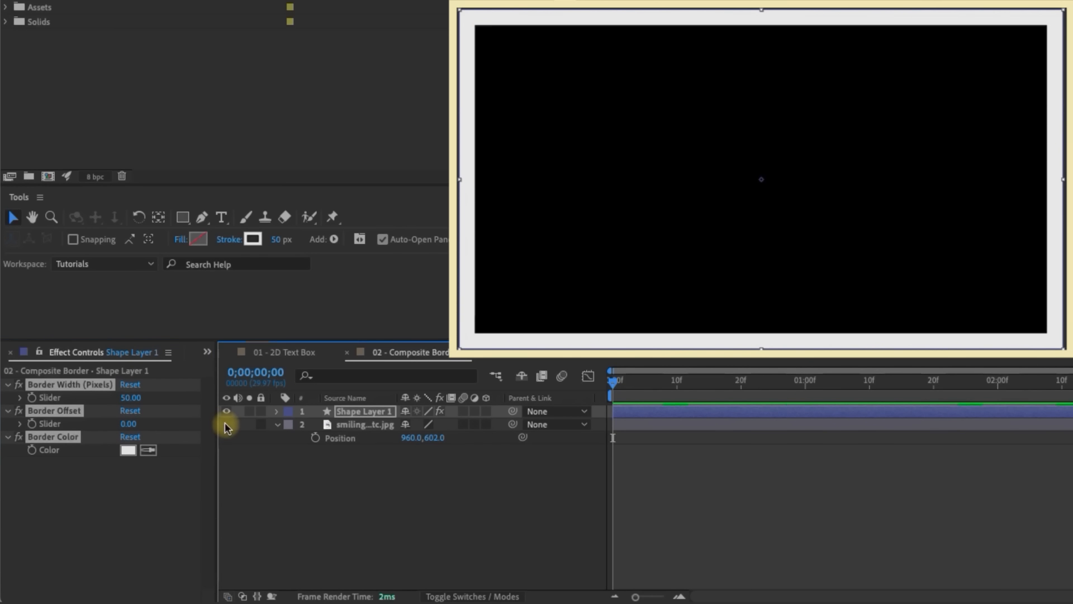
pyautogui.click(398, 532)
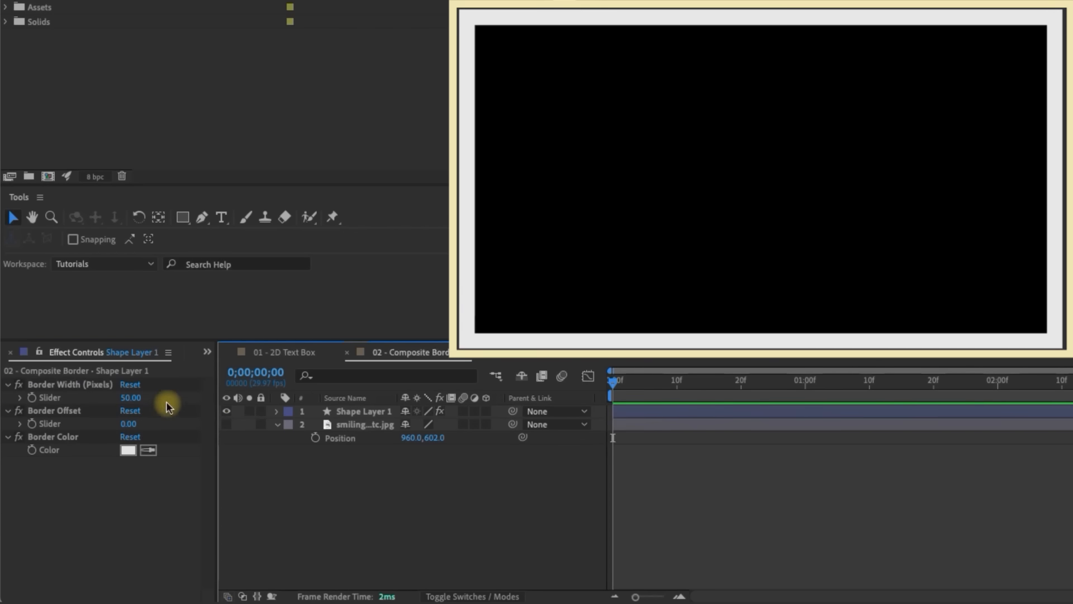
pyautogui.click(125, 399)
pyautogui.moveTo(125, 399); pyautogui.dragTo(85, 386)
pyautogui.moveTo(130, 424); pyautogui.dragTo(139, 400)
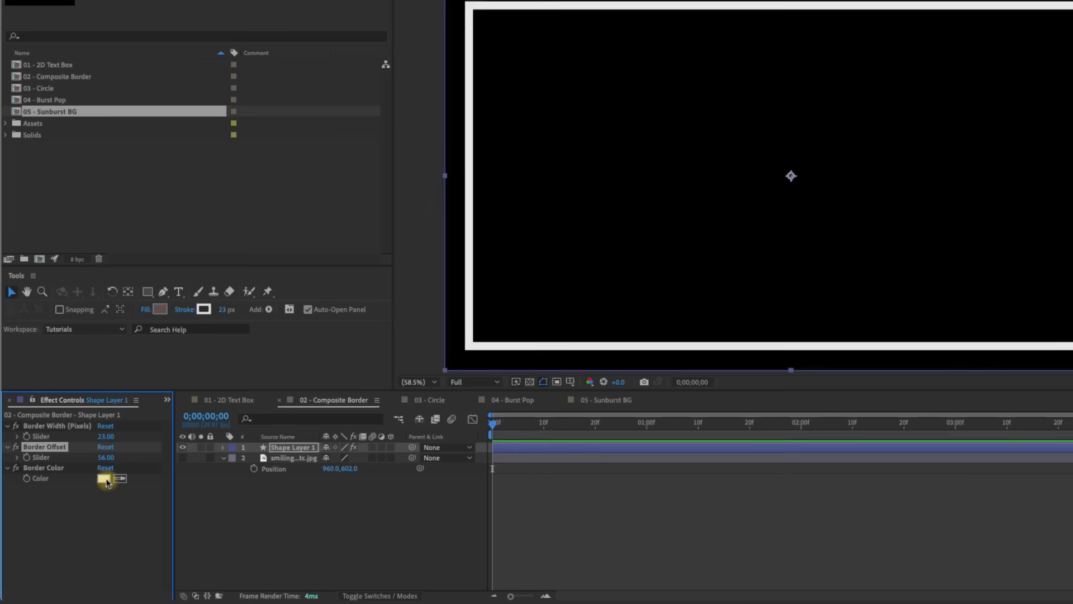
pyautogui.click(108, 481)
pyautogui.moveTo(395, 293); pyautogui.dragTo(406, 188)
pyautogui.click(506, 239)
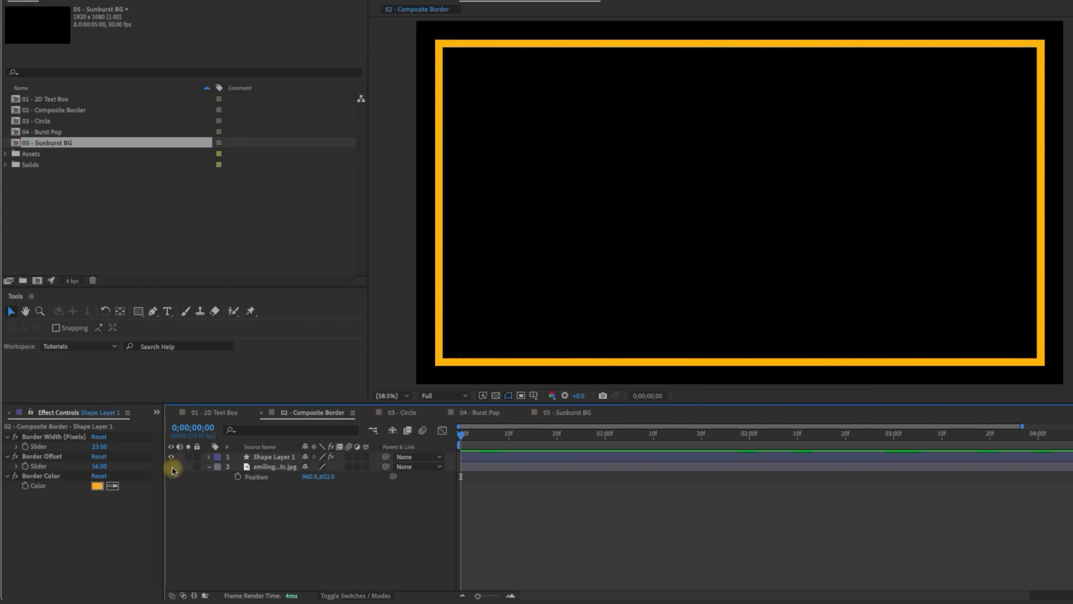
pyautogui.click(172, 467)
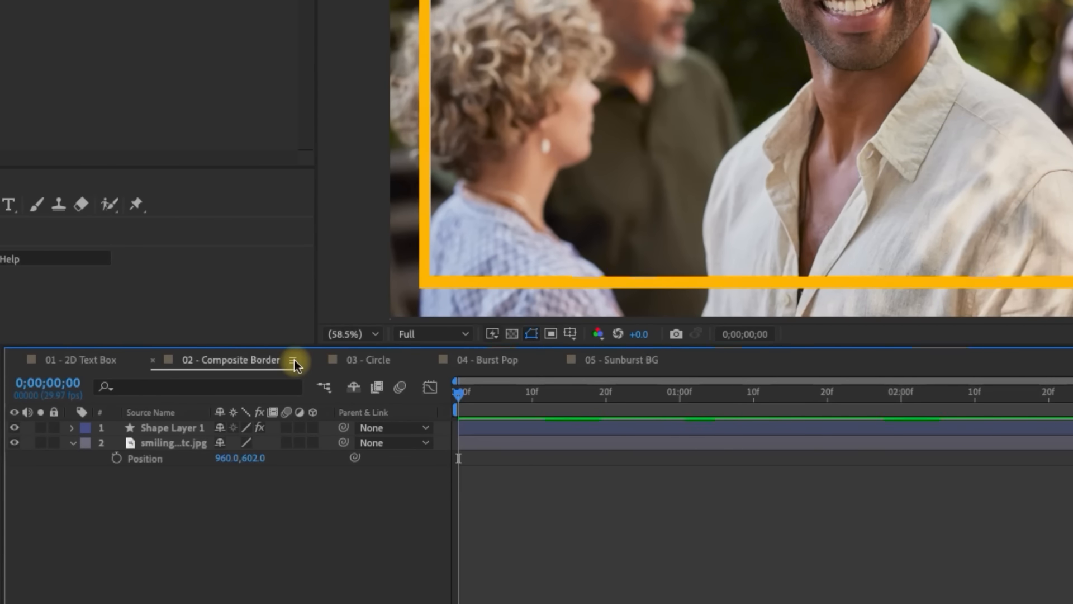
# Step: Switch the composition to the Social Media Portrait HD 1080x1920 preset and shrink the photo to fit
pyautogui.click(293, 360)
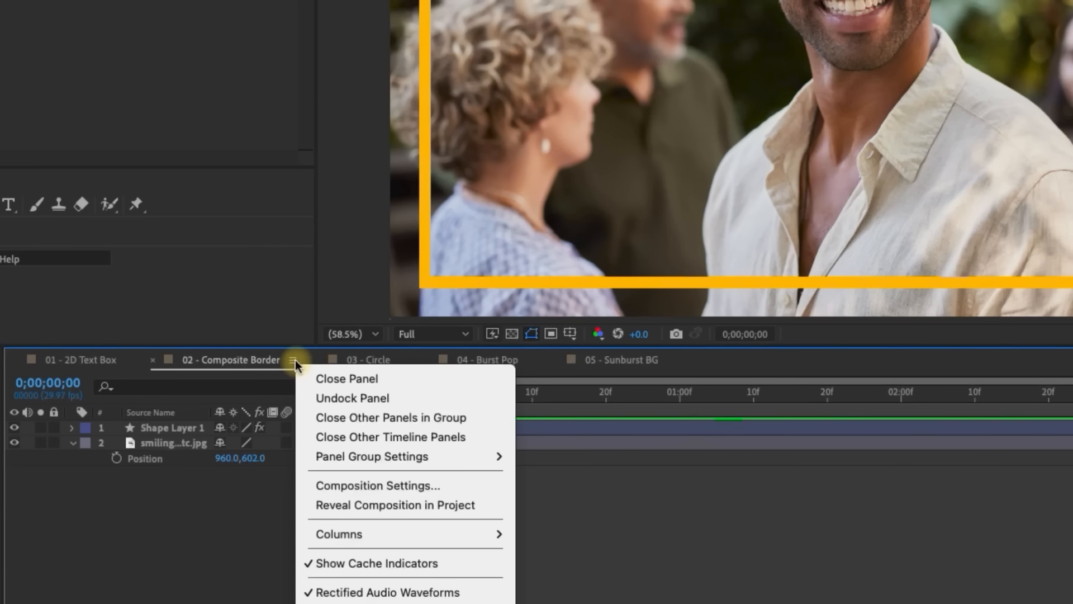
pyautogui.click(396, 486)
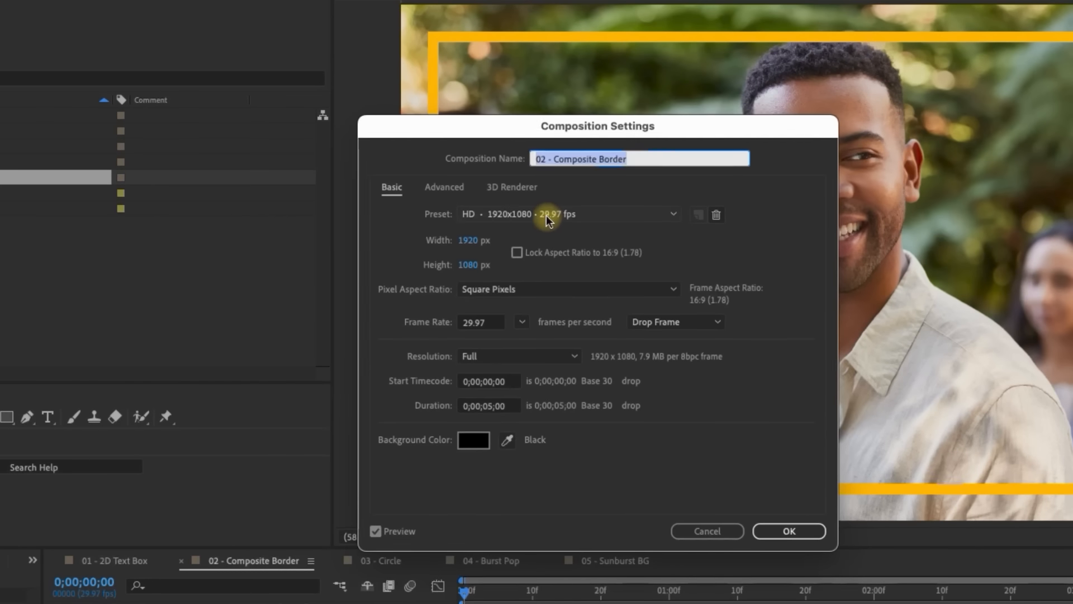
pyautogui.click(542, 214)
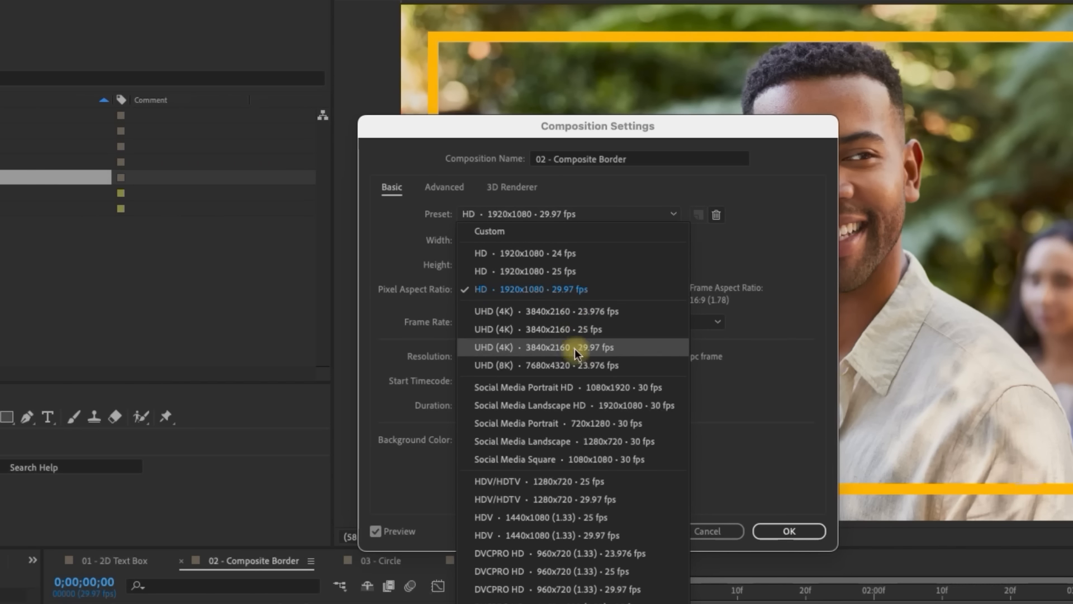
pyautogui.click(591, 388)
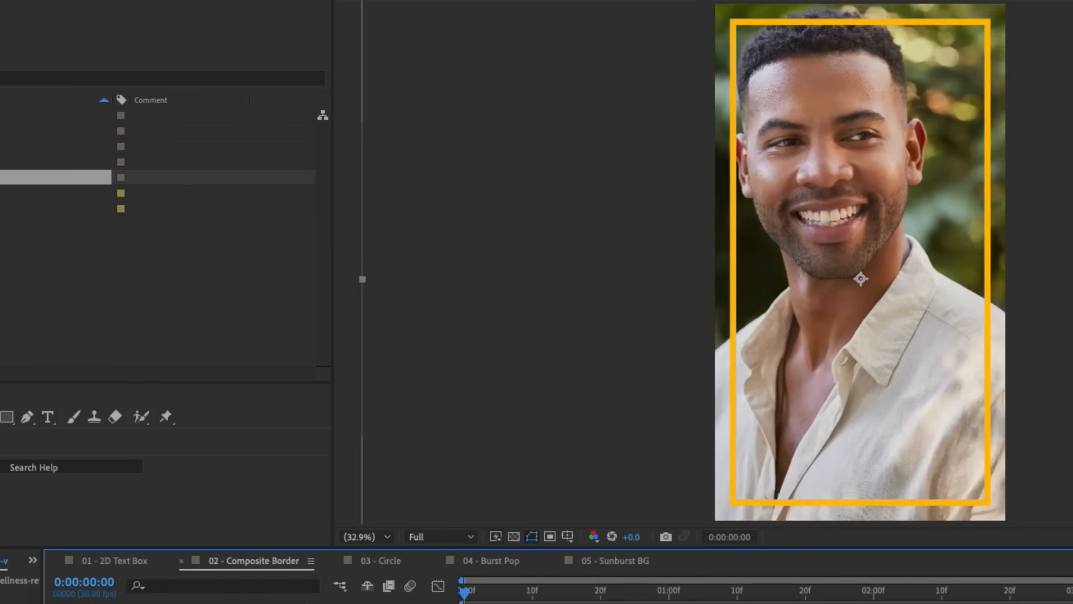
pyautogui.moveTo(389, 603); pyautogui.dragTo(337, 603)
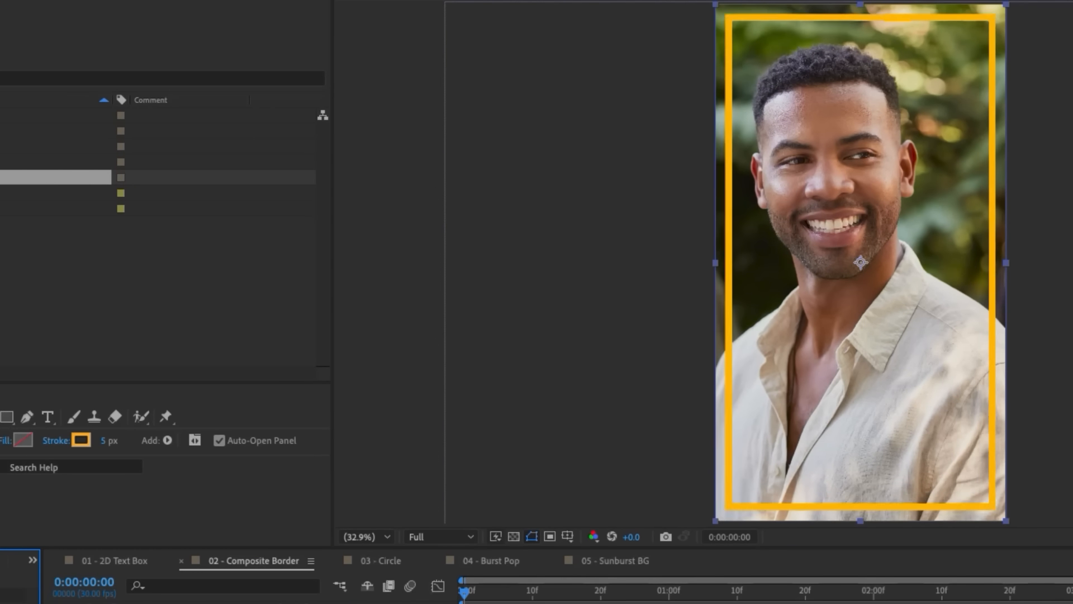
# Step: Change the composition size to 1080 by 1350 in Composition Settings
pyautogui.press('super+k')
pyautogui.write('1080')
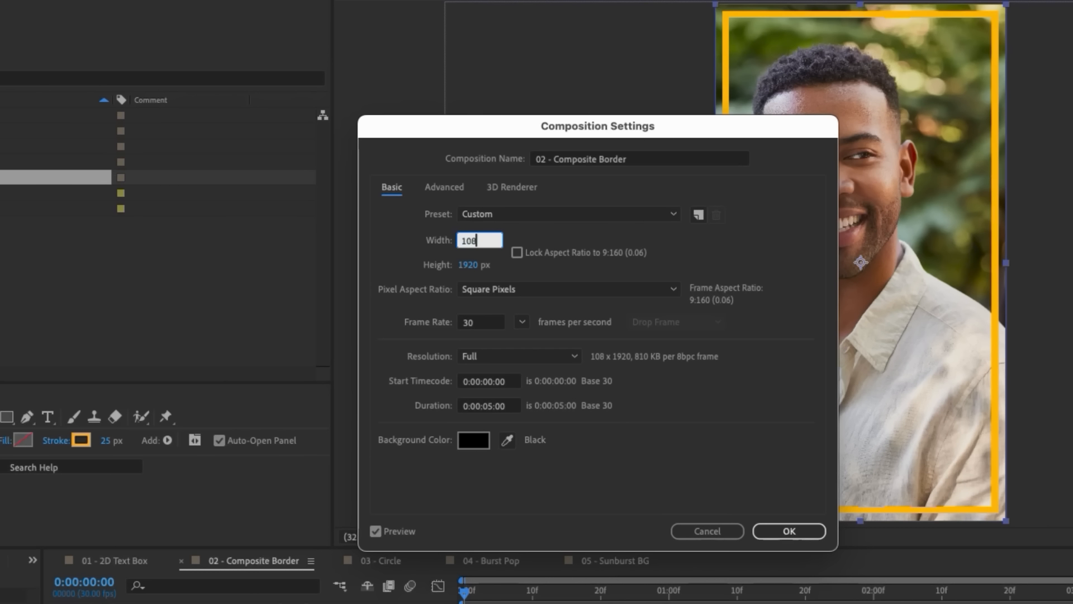
pyautogui.click(468, 264)
pyautogui.write('1350')
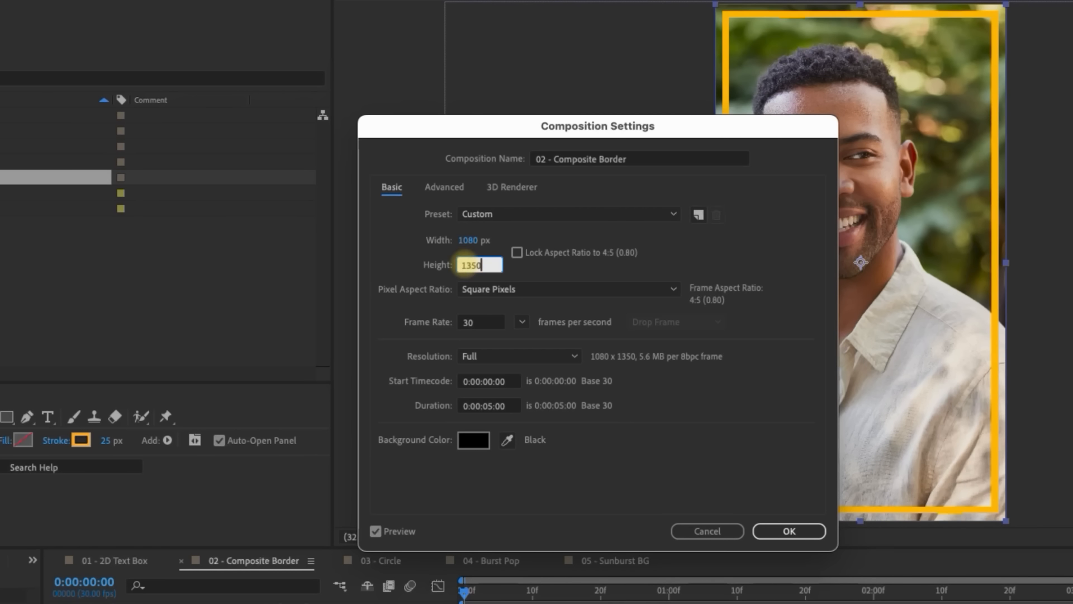
pyautogui.press('Return')
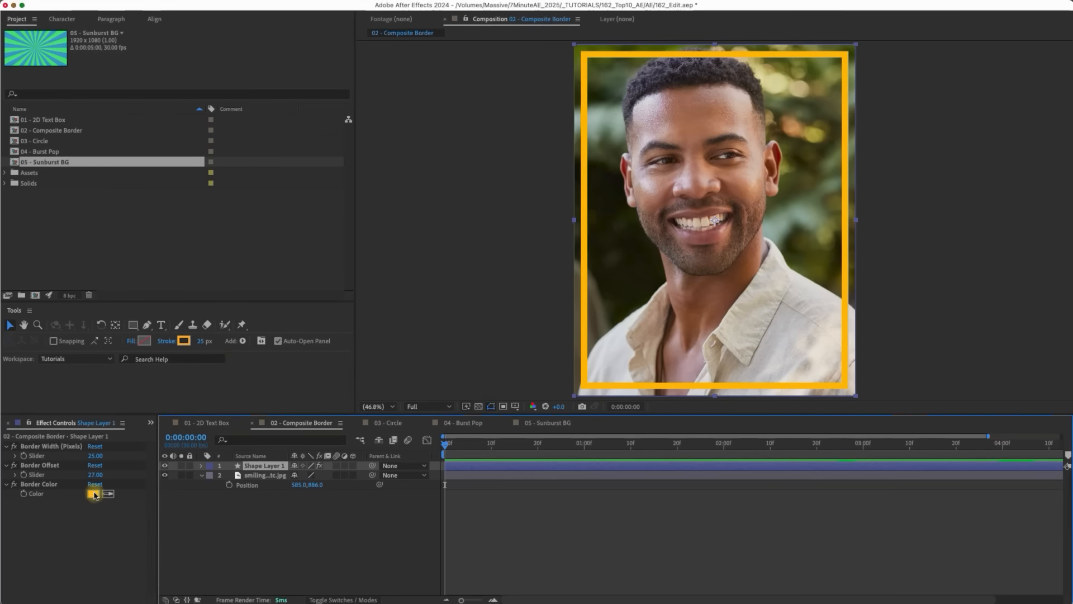
# Step: Make the composition border white and bring the Effects & Presets panel back to the front
pyautogui.click(94, 493)
pyautogui.moveTo(304, 349); pyautogui.dragTo(156, 204)
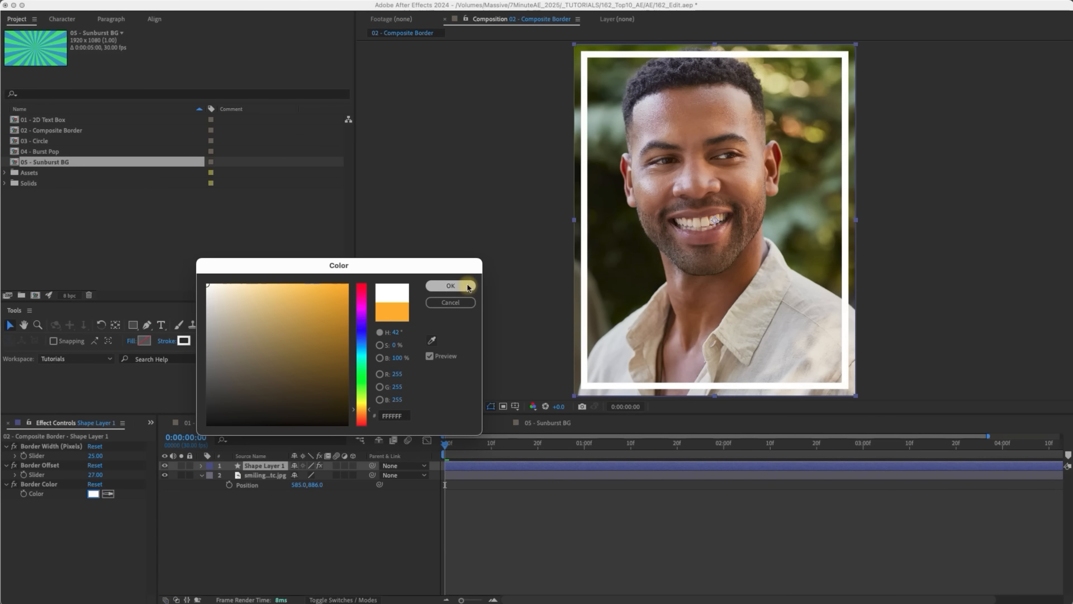
pyautogui.click(470, 286)
pyautogui.click(373, 543)
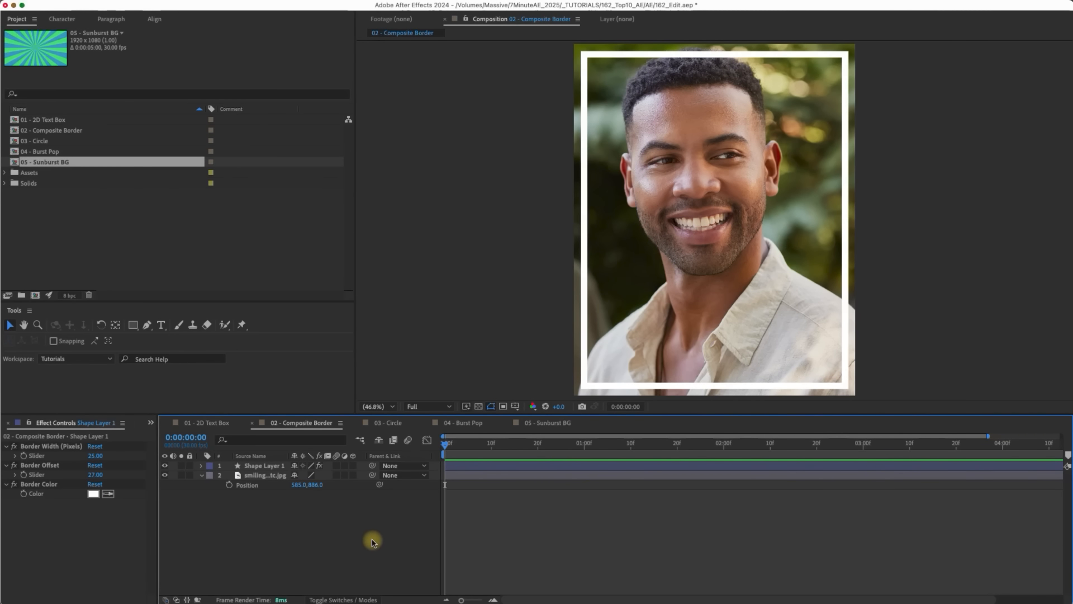
pyautogui.click(150, 423)
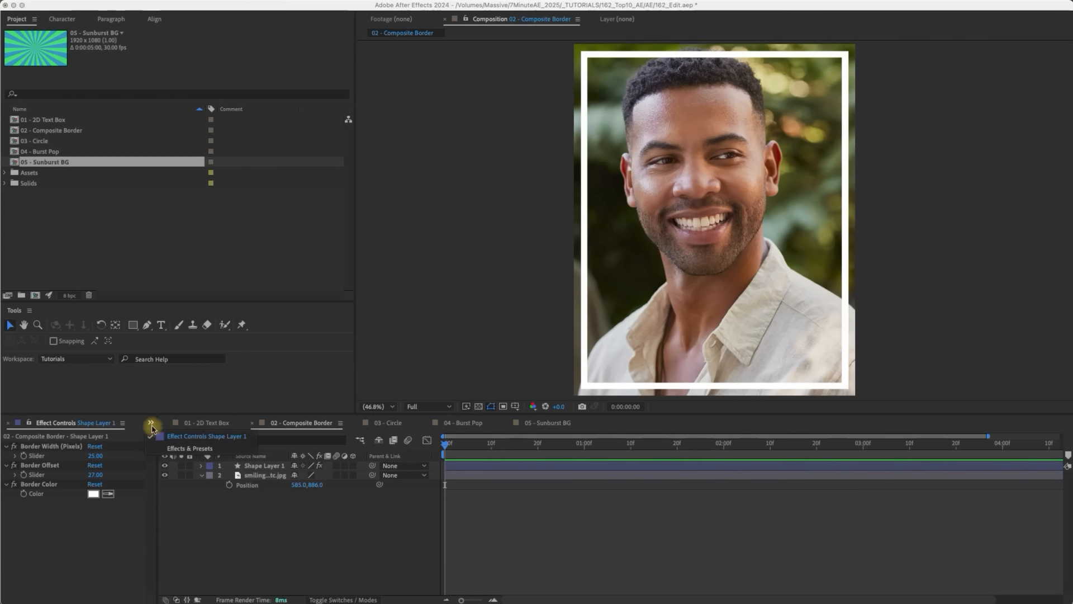
pyautogui.click(190, 448)
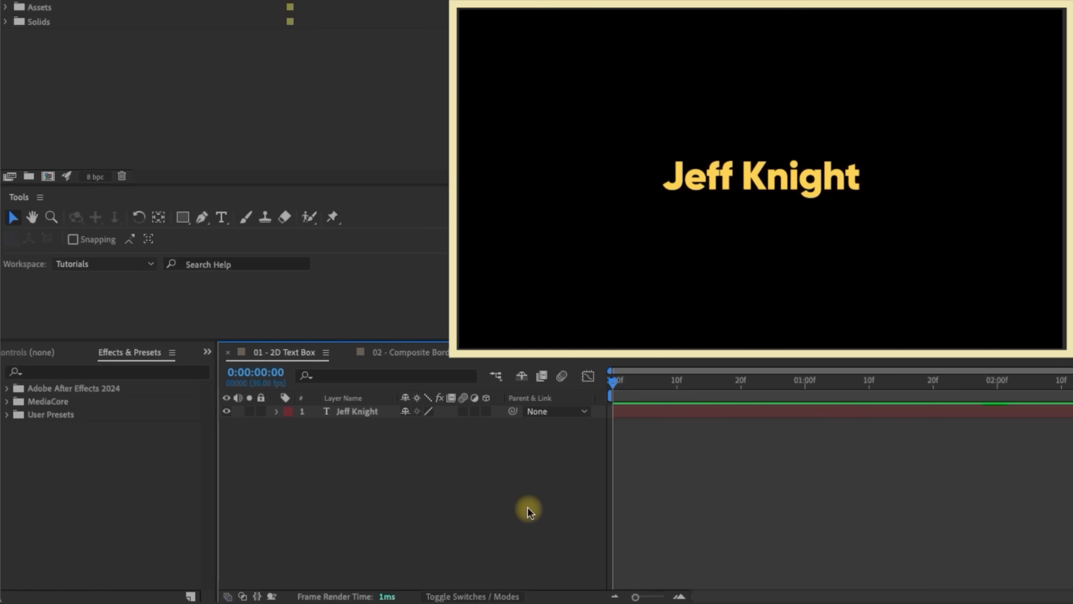
# Step: Apply the 2D Text Box (Shape) preset from a '2d text' search, fitted to the title text layer
pyautogui.click(183, 371)
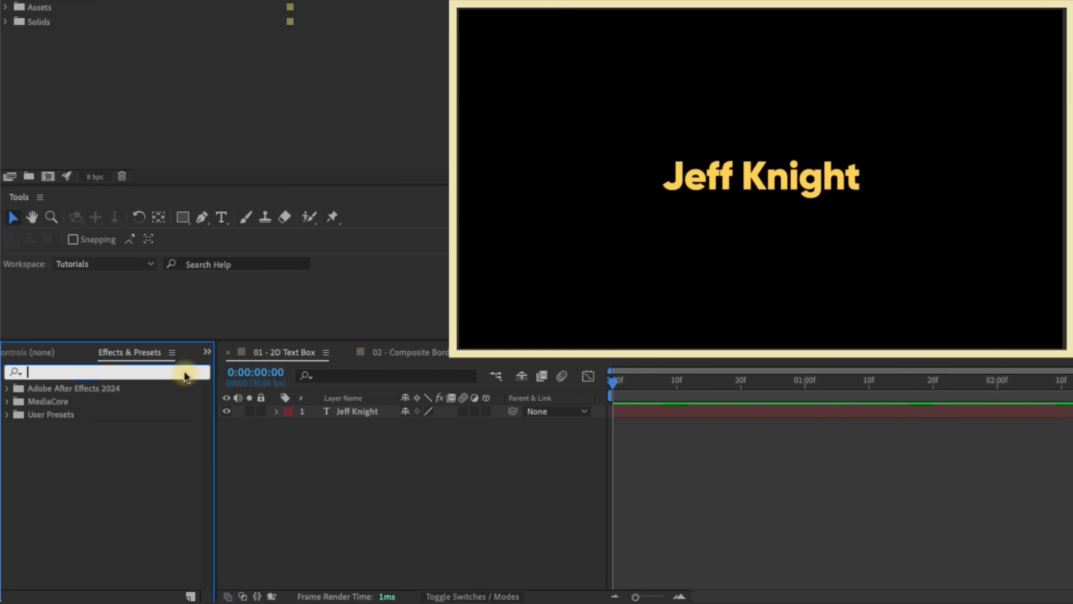
pyautogui.write('2d text')
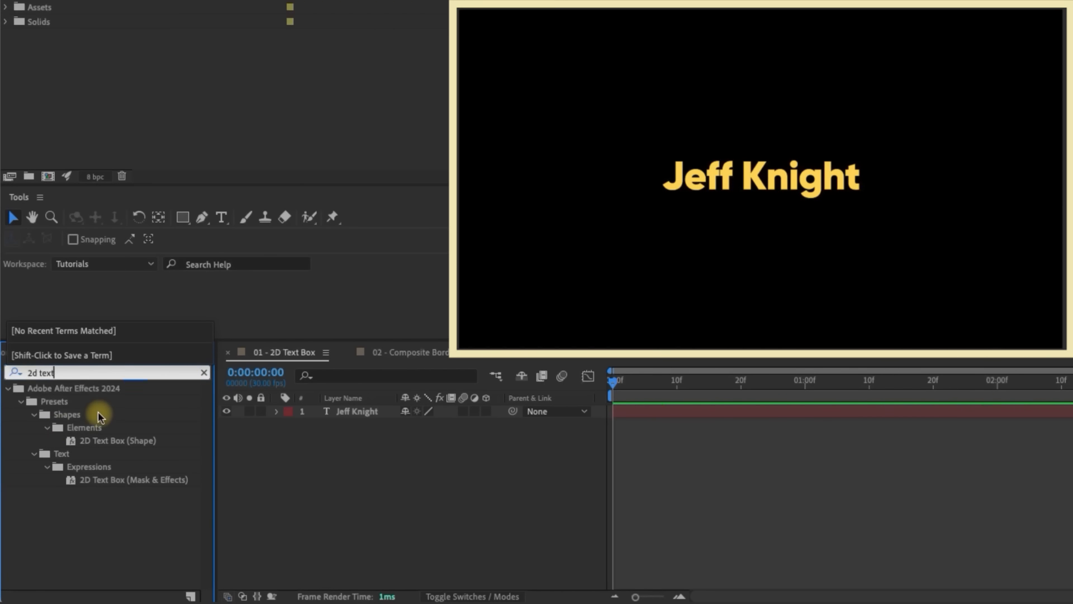
pyautogui.click(120, 442)
pyautogui.moveTo(120, 445); pyautogui.dragTo(355, 448)
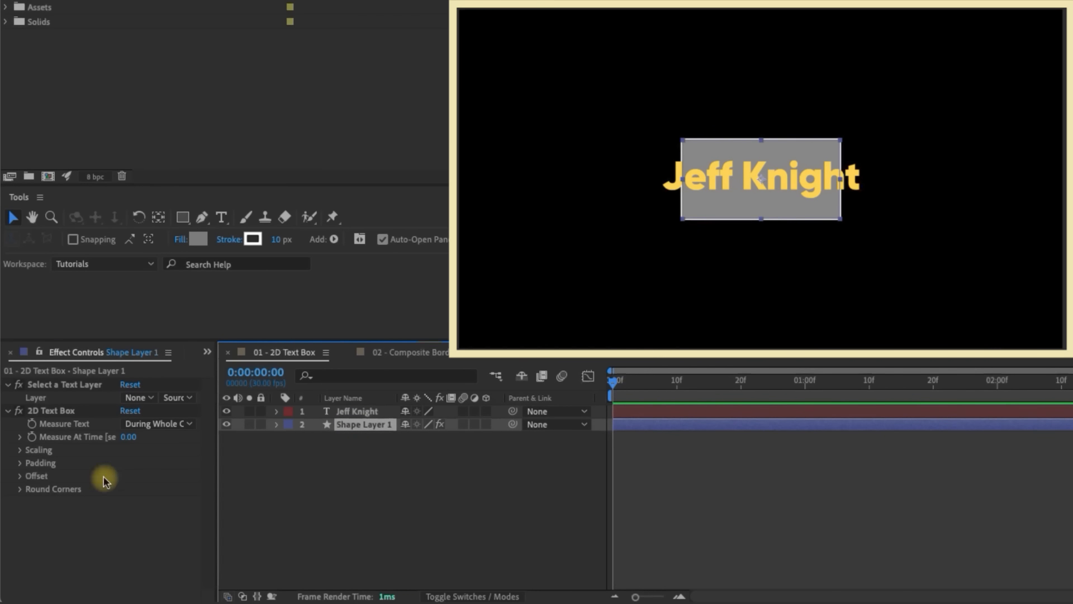
pyautogui.click(135, 397)
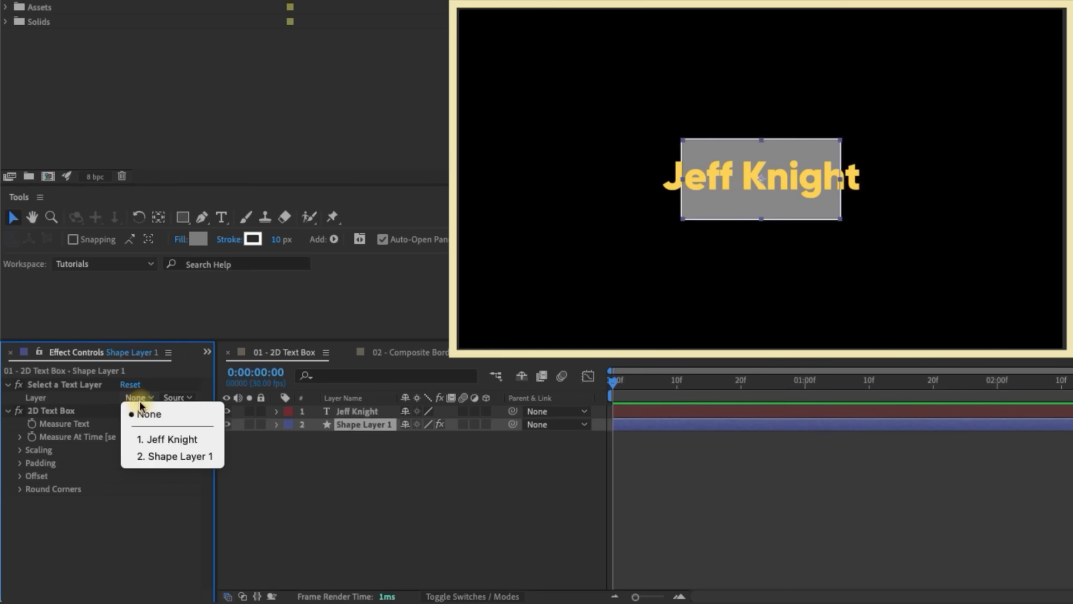
pyautogui.click(181, 438)
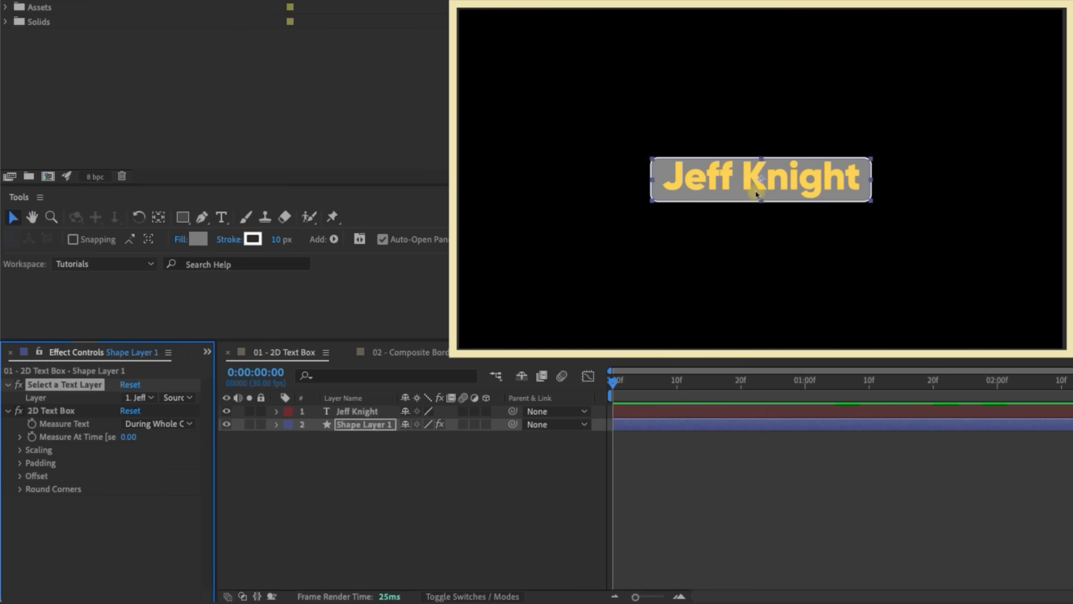
# Step: Hide Stroke 1 under the text box's Contents and select the name text
pyautogui.click(276, 424)
pyautogui.click(303, 452)
pyautogui.click(342, 491)
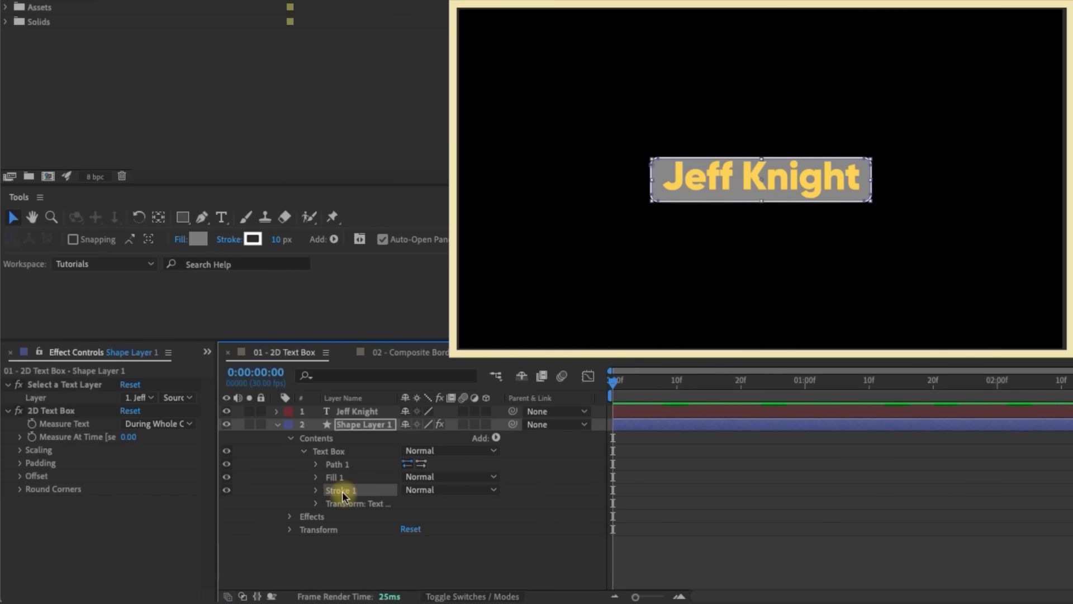
pyautogui.click(226, 491)
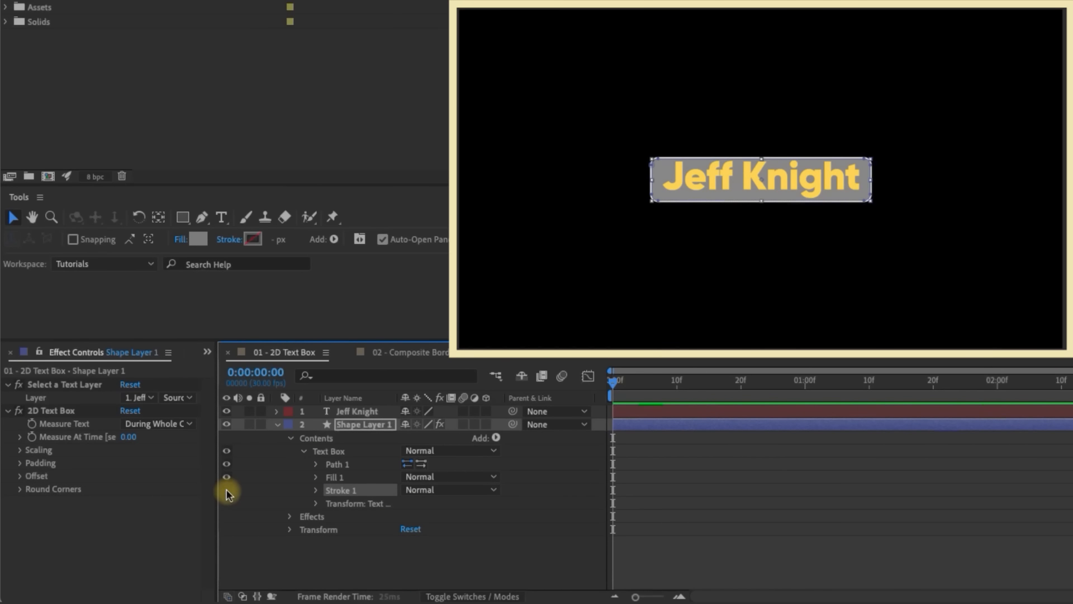
pyautogui.click(275, 425)
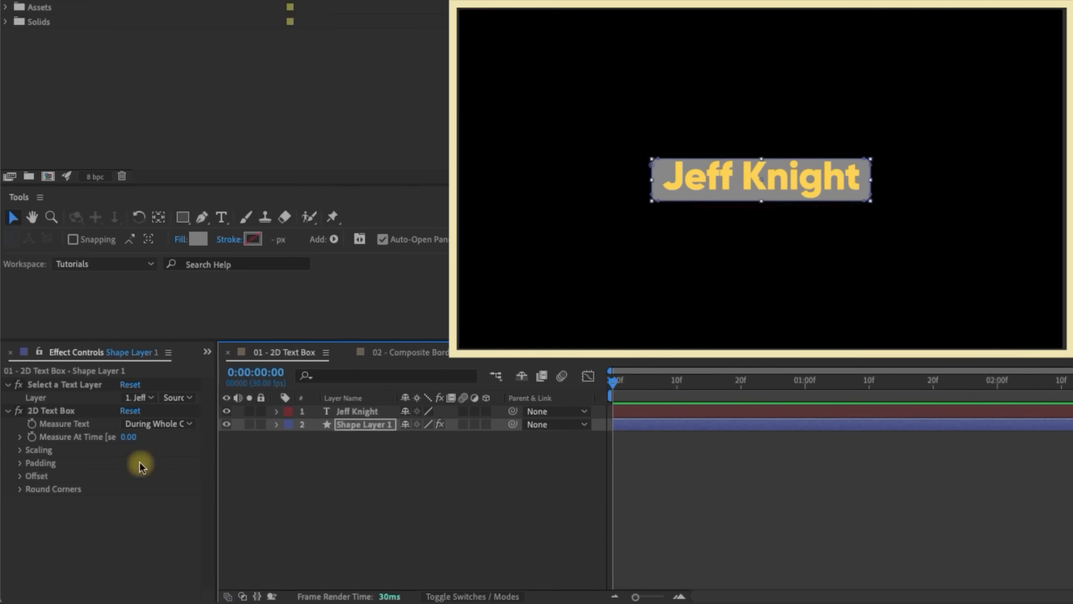
pyautogui.click(381, 410)
pyautogui.doubleClick(381, 411)
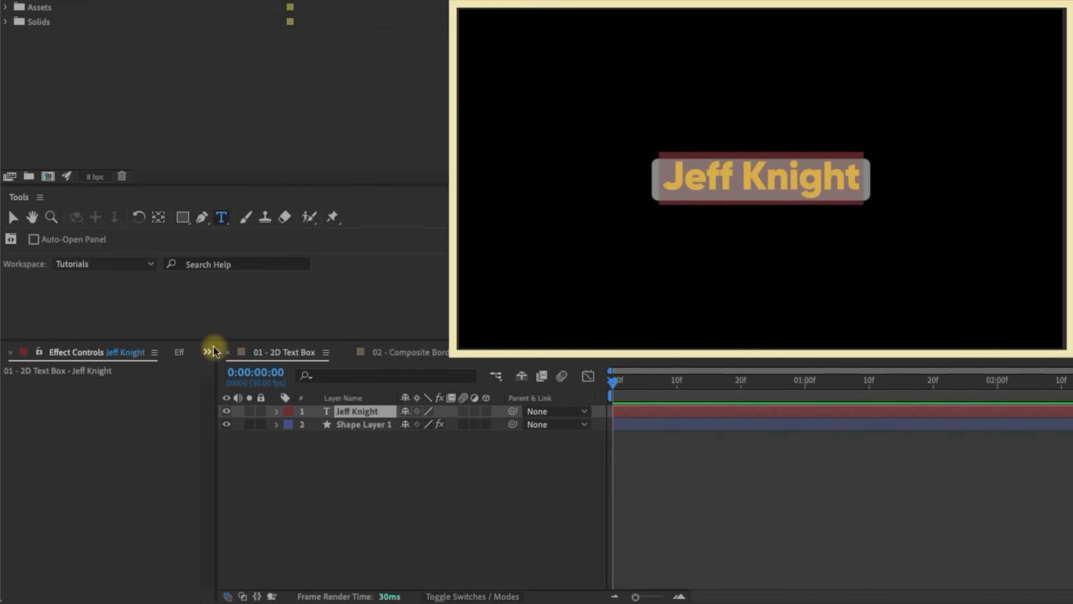
pyautogui.write('7 Minute Ae')
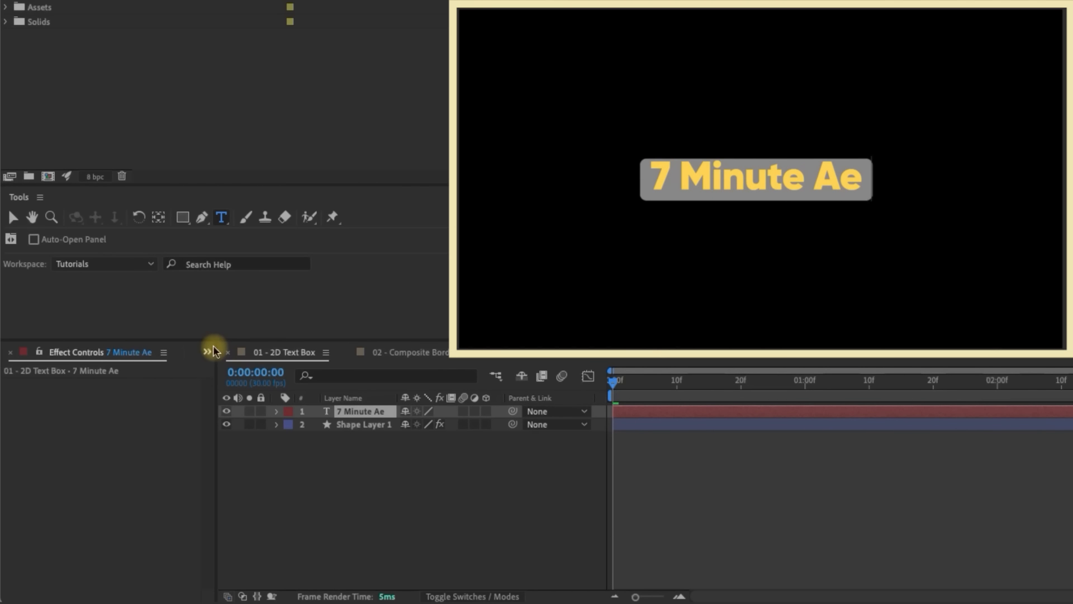
pyautogui.write(' Tutorials')
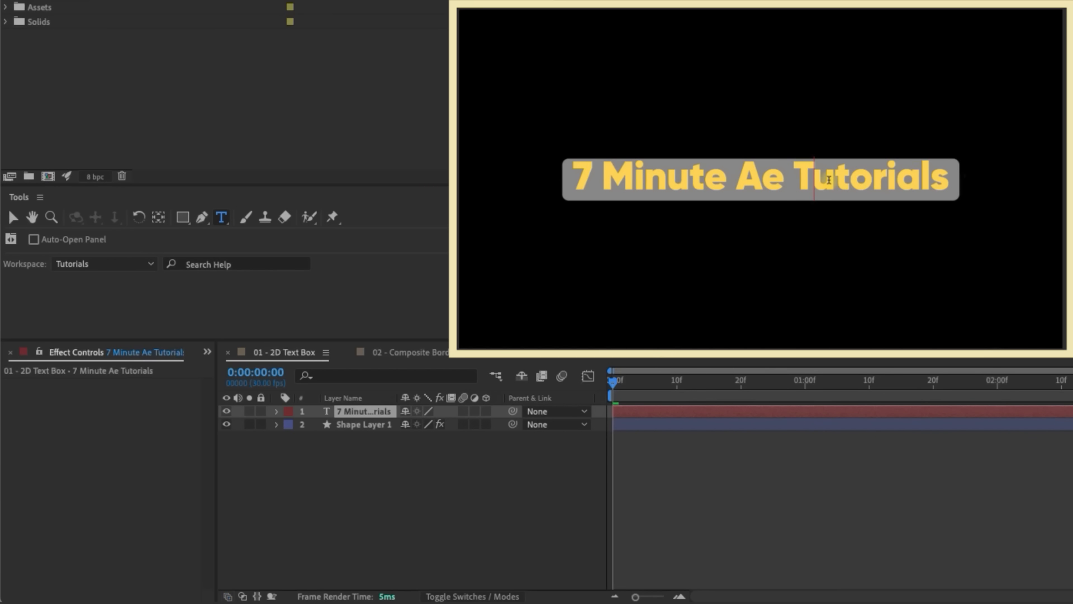
pyautogui.write('g')
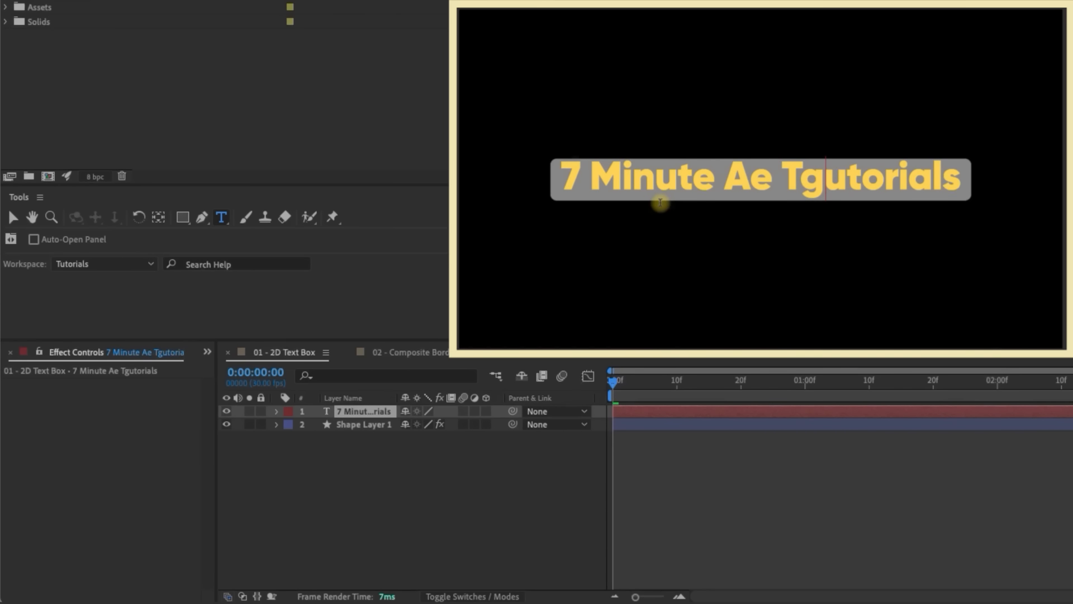
pyautogui.press('BackSpace')
pyautogui.click(360, 424)
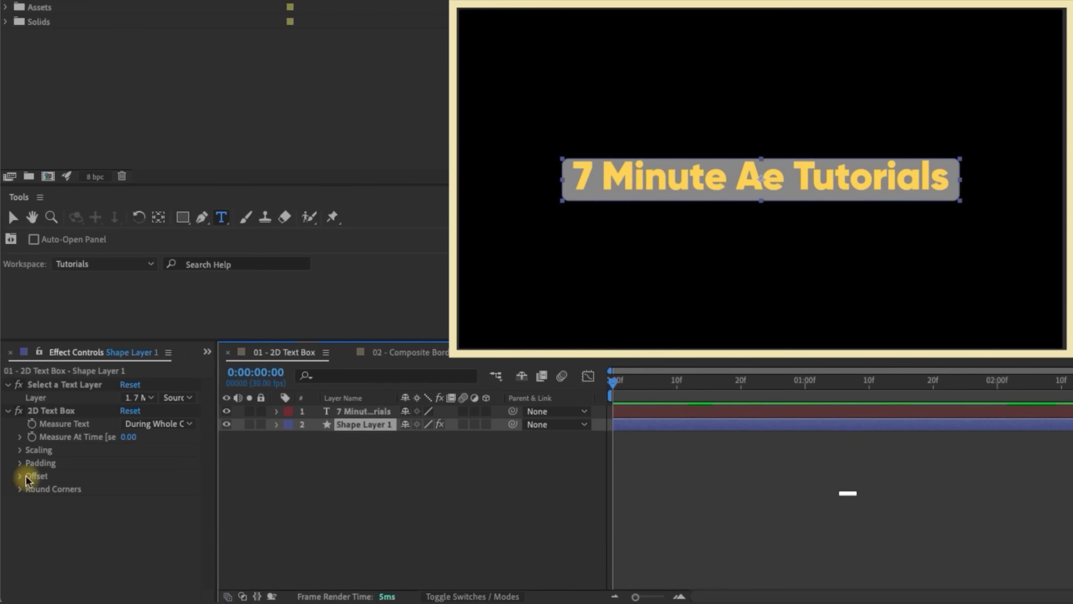
pyautogui.click(25, 477)
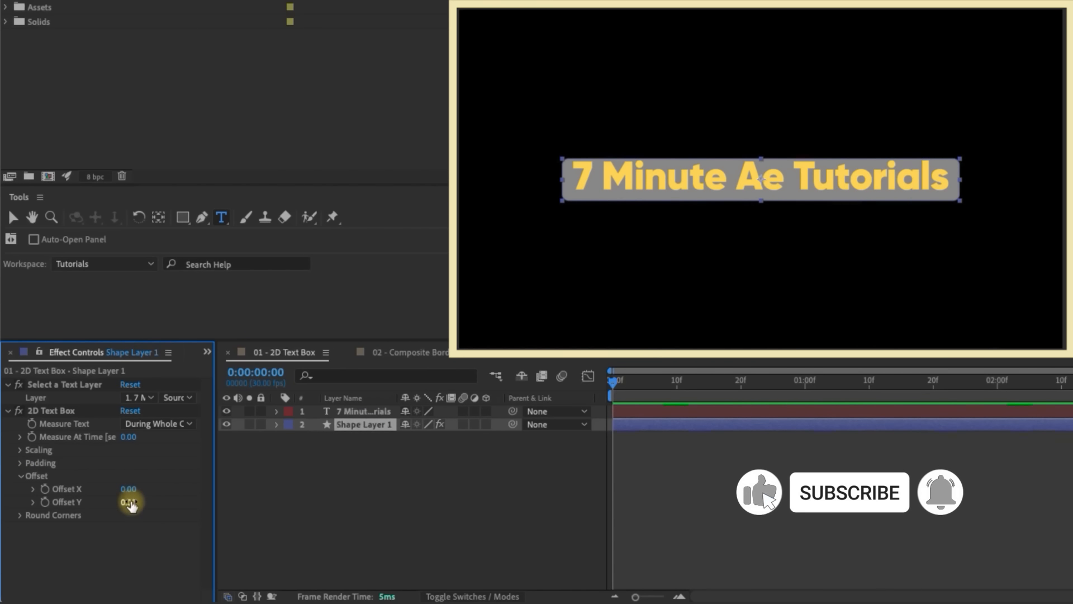
pyautogui.moveTo(132, 500); pyautogui.dragTo(118, 496)
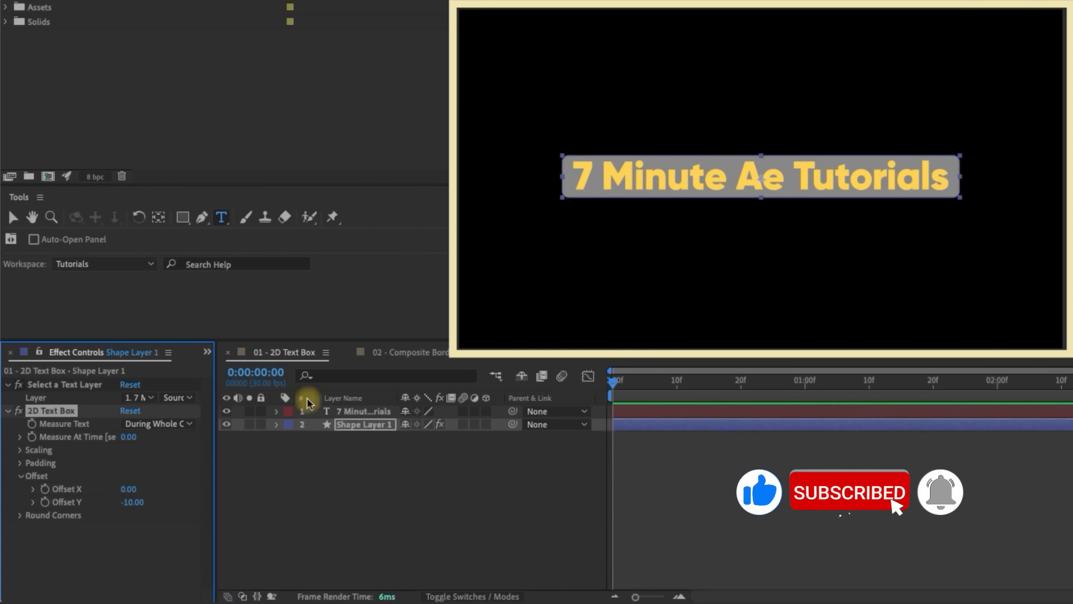
pyautogui.doubleClick(380, 412)
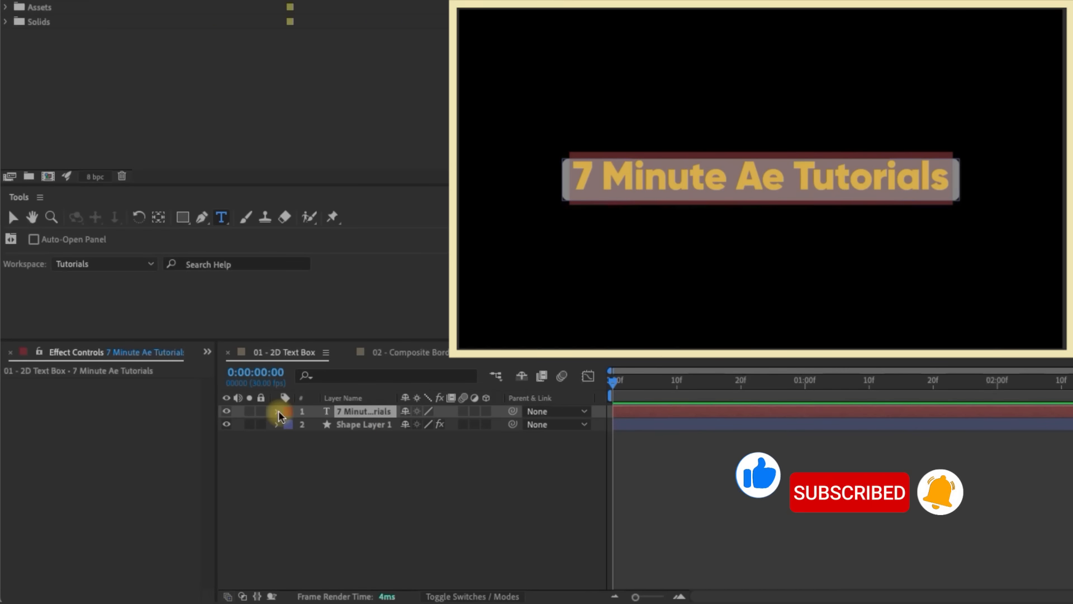
pyautogui.write('Jeff Knight')
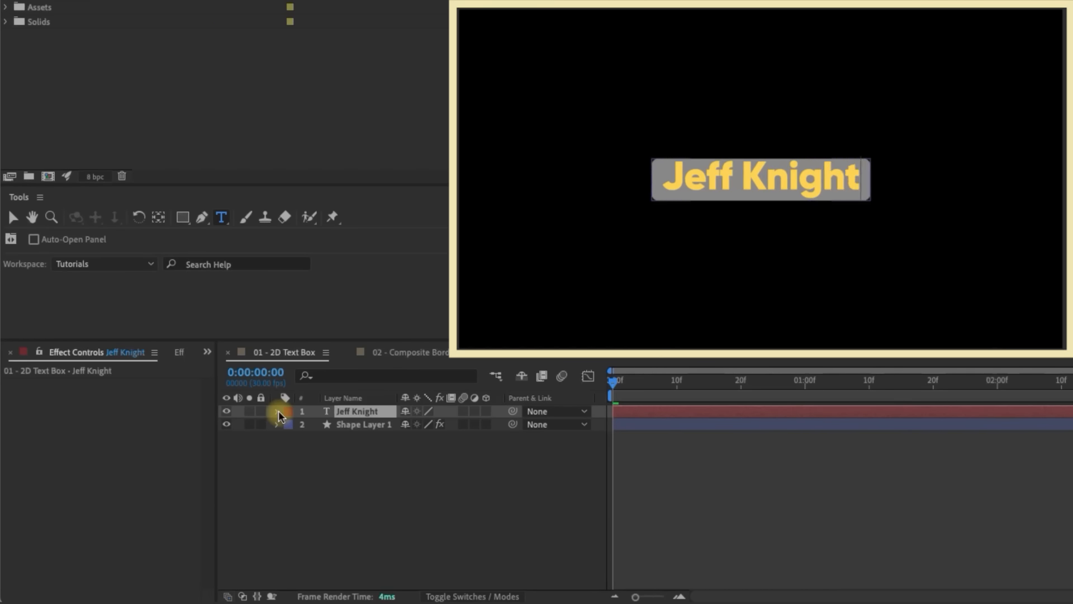
pyautogui.click(279, 420)
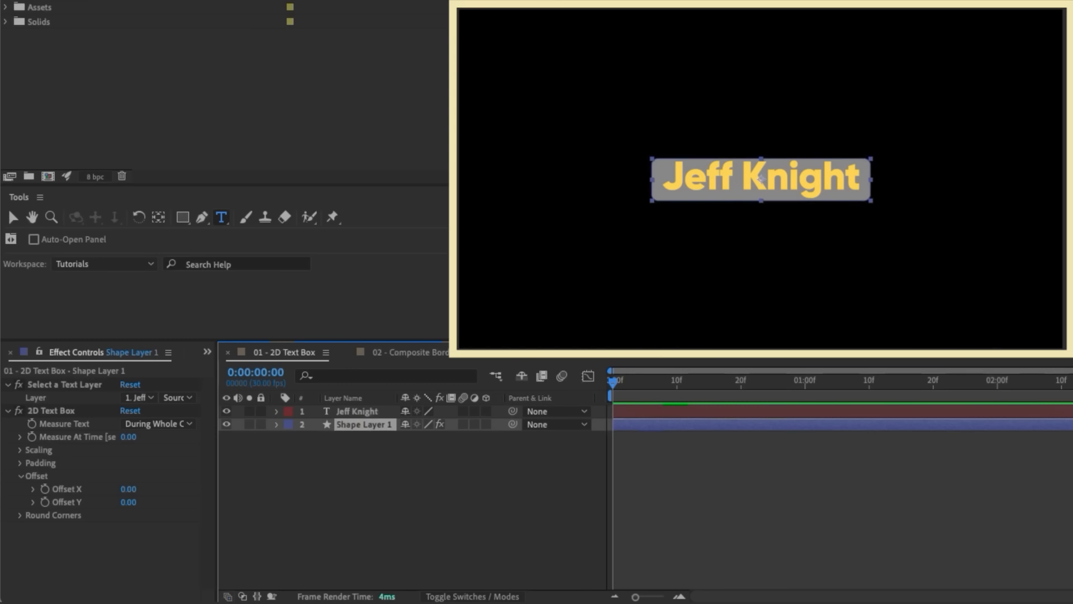
# Step: Keep measurement at During Whole Comp, widen the box to 125% and turn off uniform scaling
pyautogui.click(22, 476)
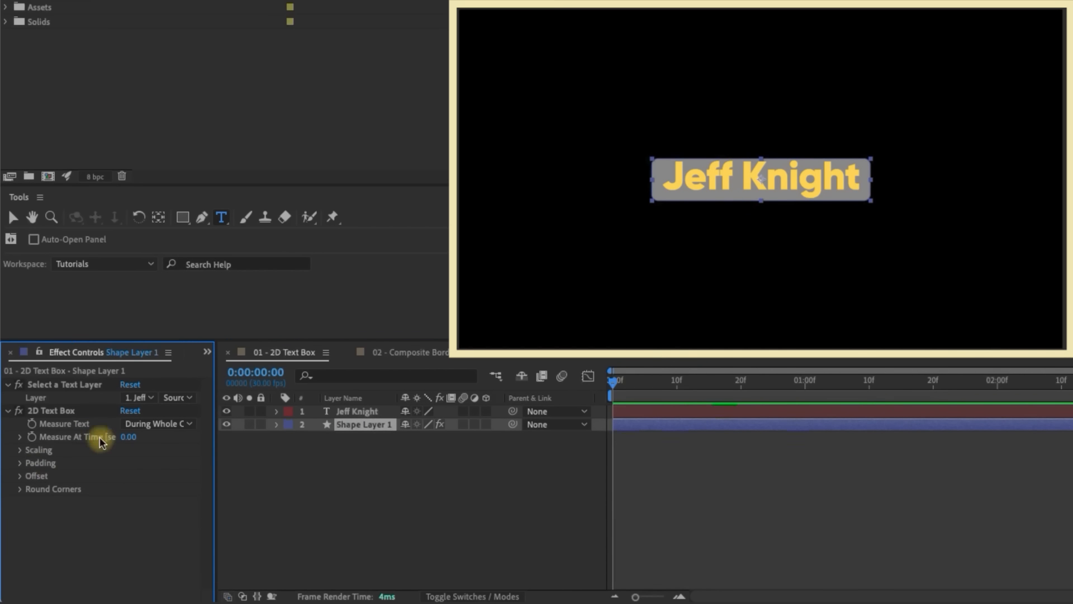
pyautogui.click(162, 424)
pyautogui.click(53, 411)
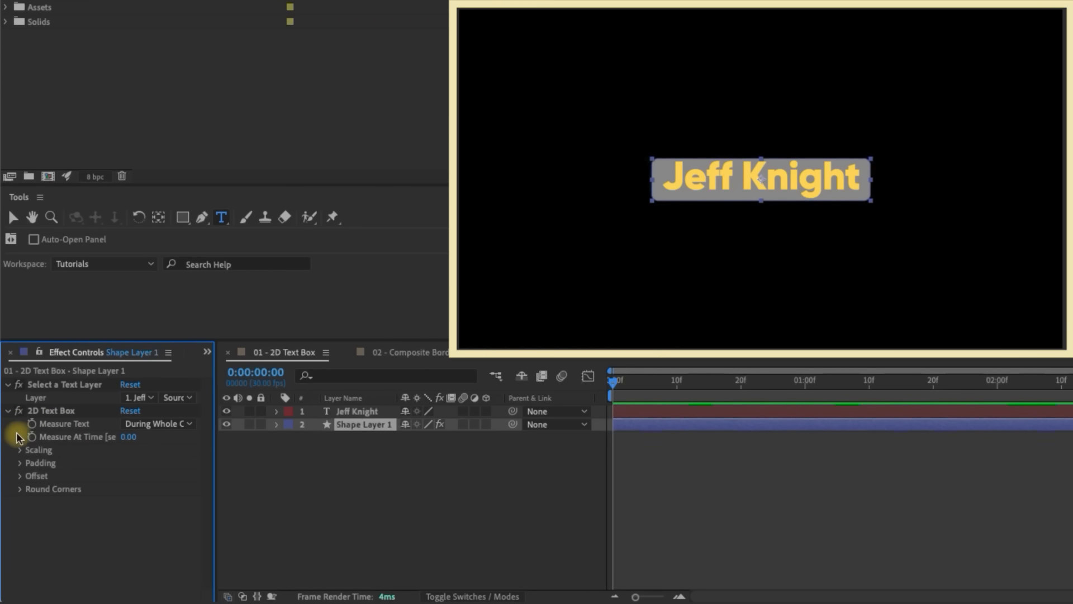
pyautogui.click(22, 450)
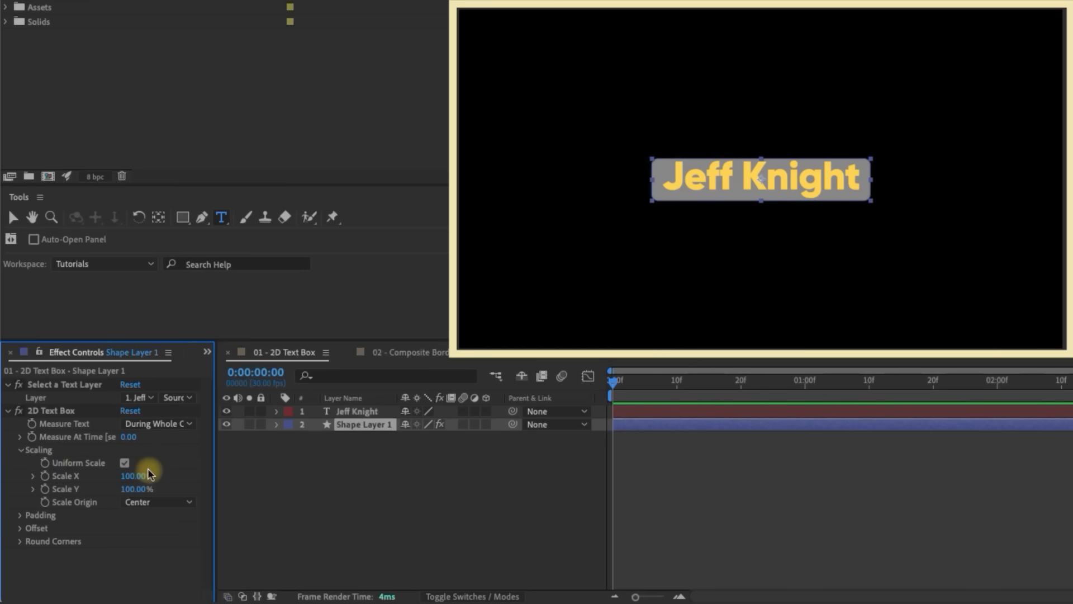
pyautogui.moveTo(141, 475)
pyautogui.mouseDown()
pyautogui.moveTo(192, 470)
pyautogui.moveTo(149, 478)
pyautogui.moveTo(124, 467)
pyautogui.moveTo(126, 487)
pyautogui.moveTo(147, 486)
pyautogui.mouseUp()
pyautogui.click(124, 463)
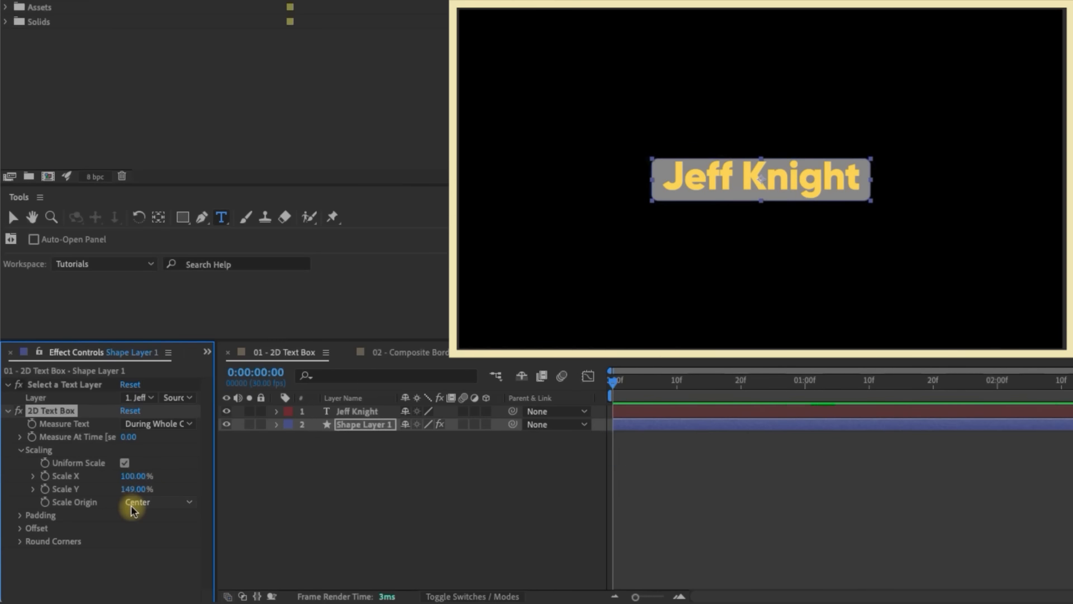
pyautogui.click(134, 503)
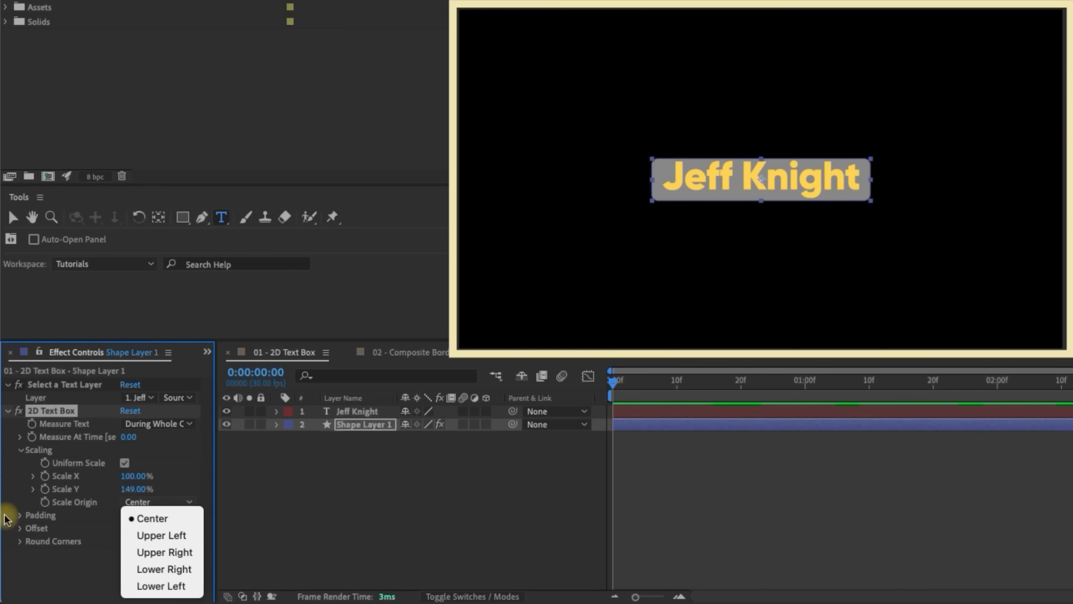
# Step: Set Padding Overall to 70 and Padding Left to 23
pyautogui.click(19, 515)
pyautogui.click(132, 531)
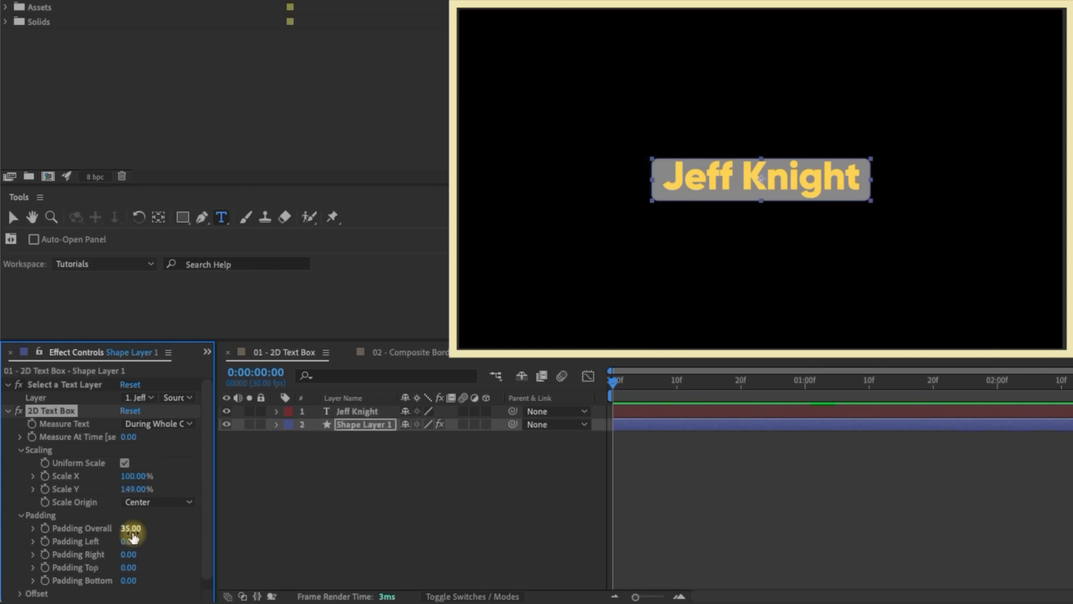
pyautogui.moveTo(132, 531); pyautogui.dragTo(128, 495)
pyautogui.moveTo(129, 541); pyautogui.dragTo(95, 503)
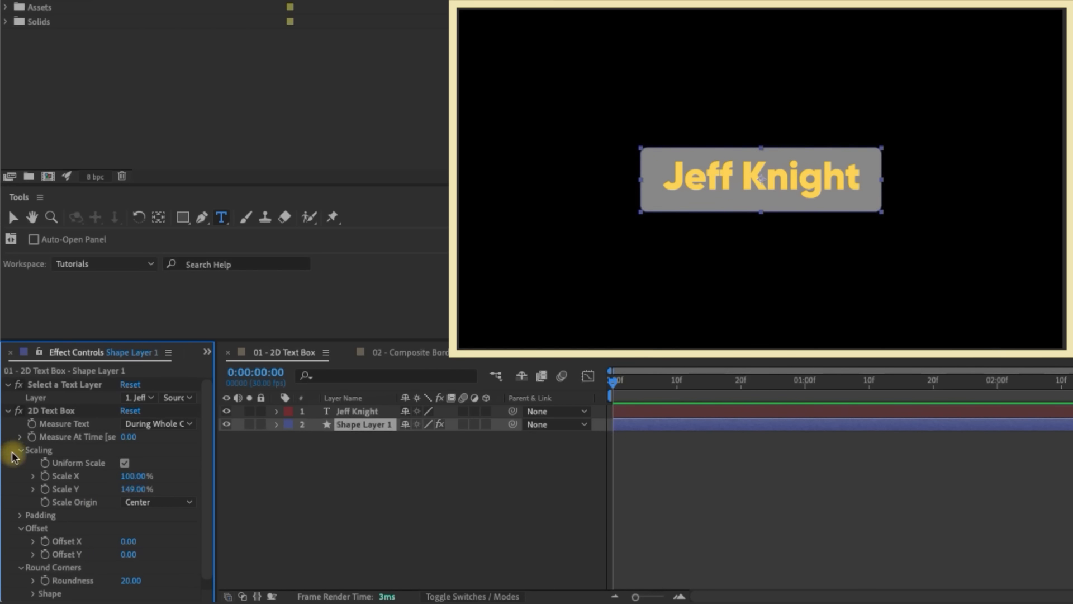
pyautogui.click(20, 450)
pyautogui.click(21, 475)
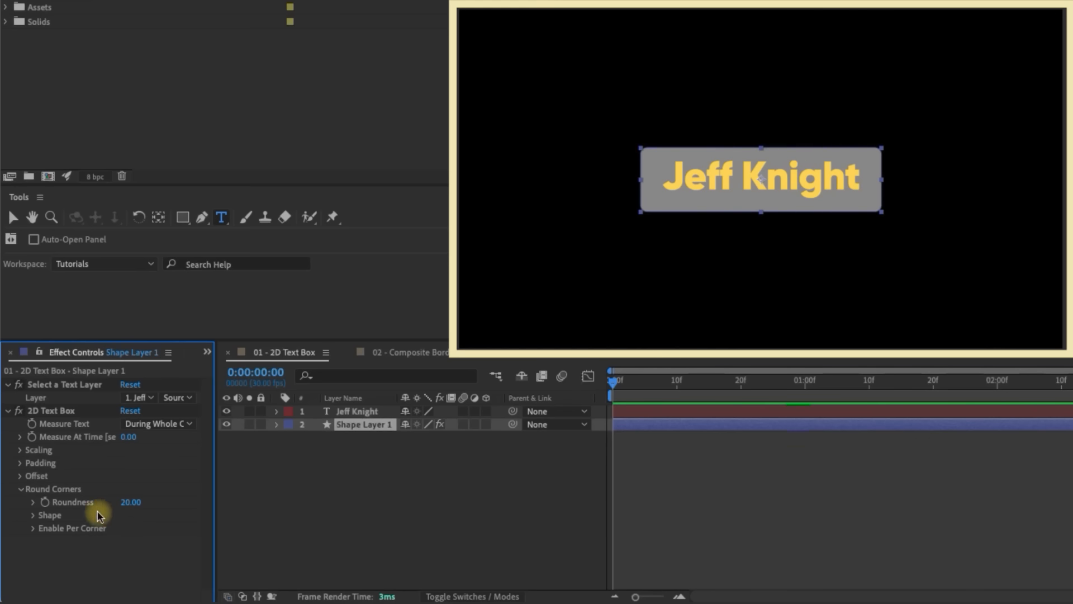
# Step: Set Roundness to 148, square the upper-left and lower-right corners, and disable Uniform Roundness
pyautogui.moveTo(132, 498); pyautogui.dragTo(181, 491)
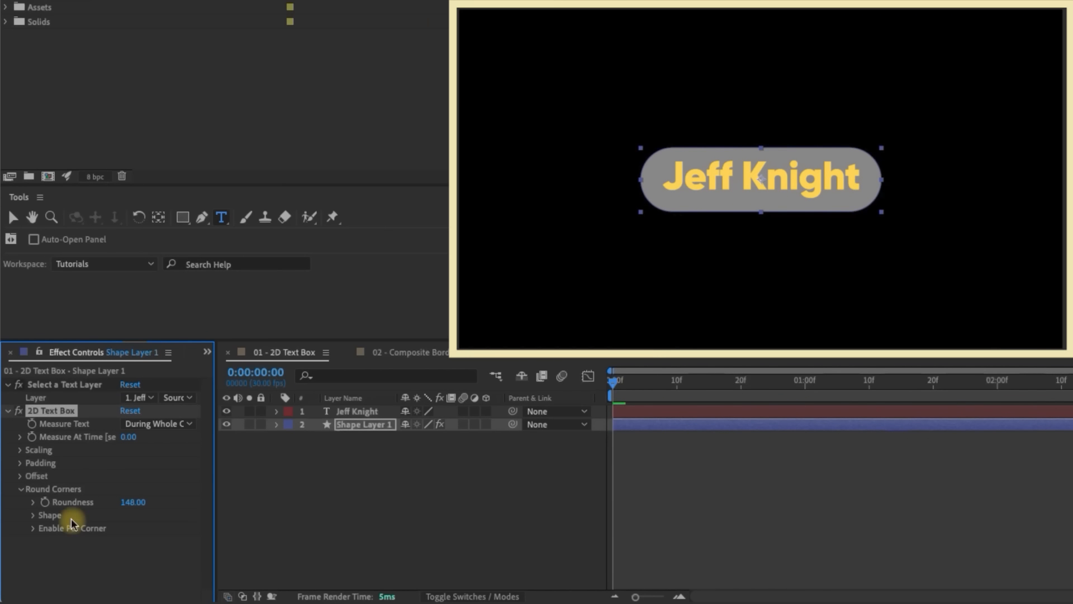
pyautogui.click(31, 529)
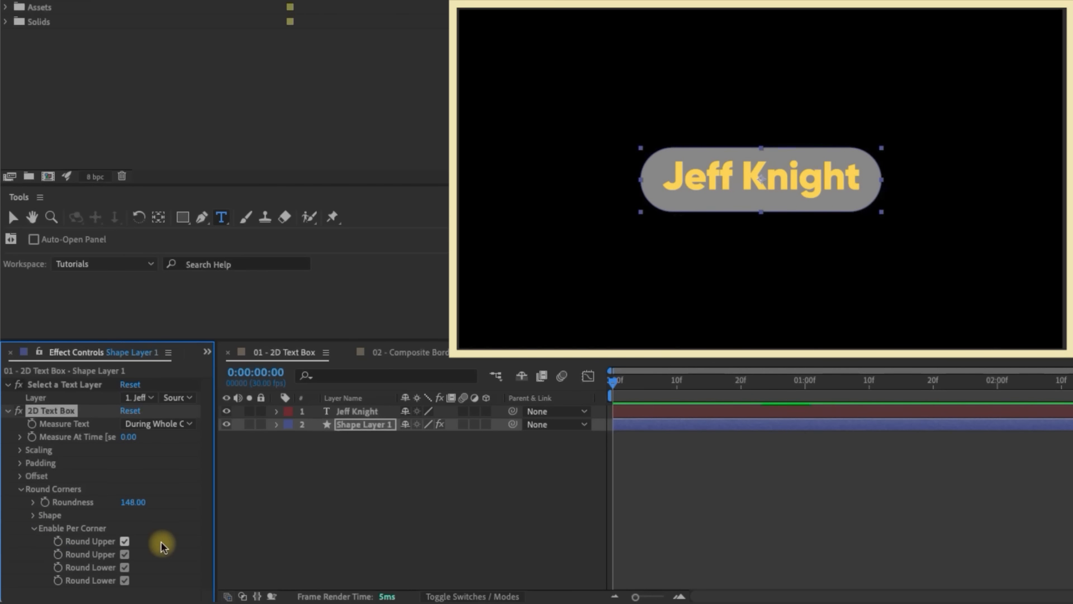
pyautogui.click(125, 541)
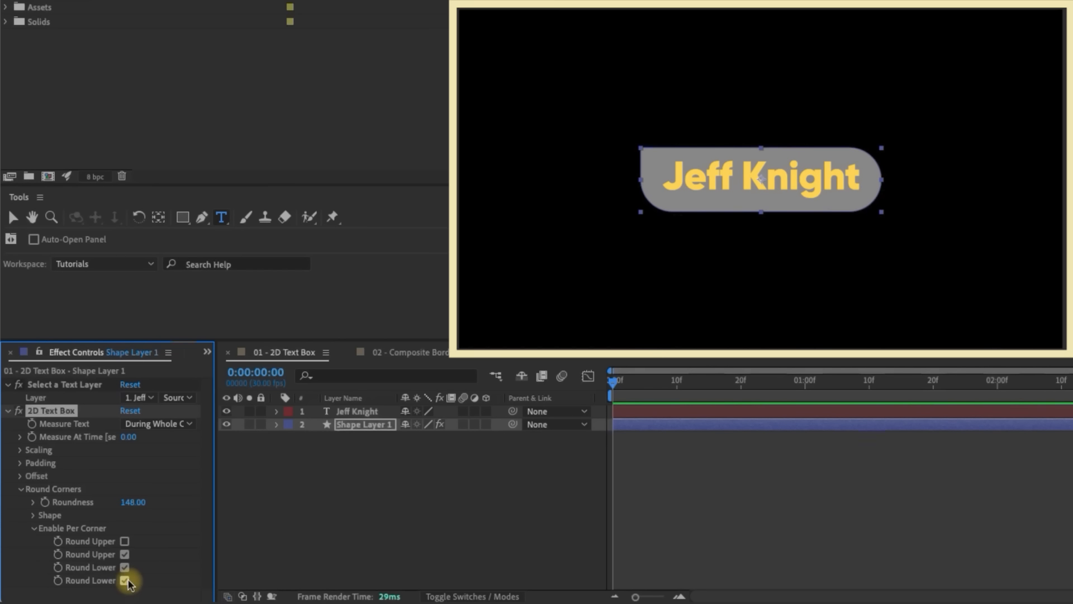
pyautogui.moveTo(615, 380); pyautogui.dragTo(277, 457)
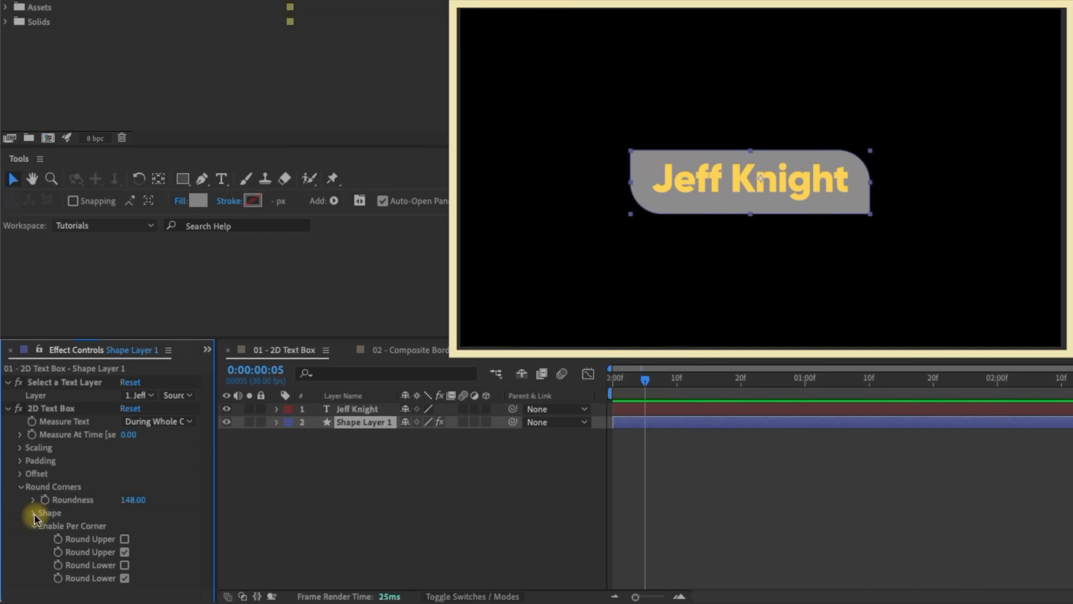
pyautogui.click(34, 513)
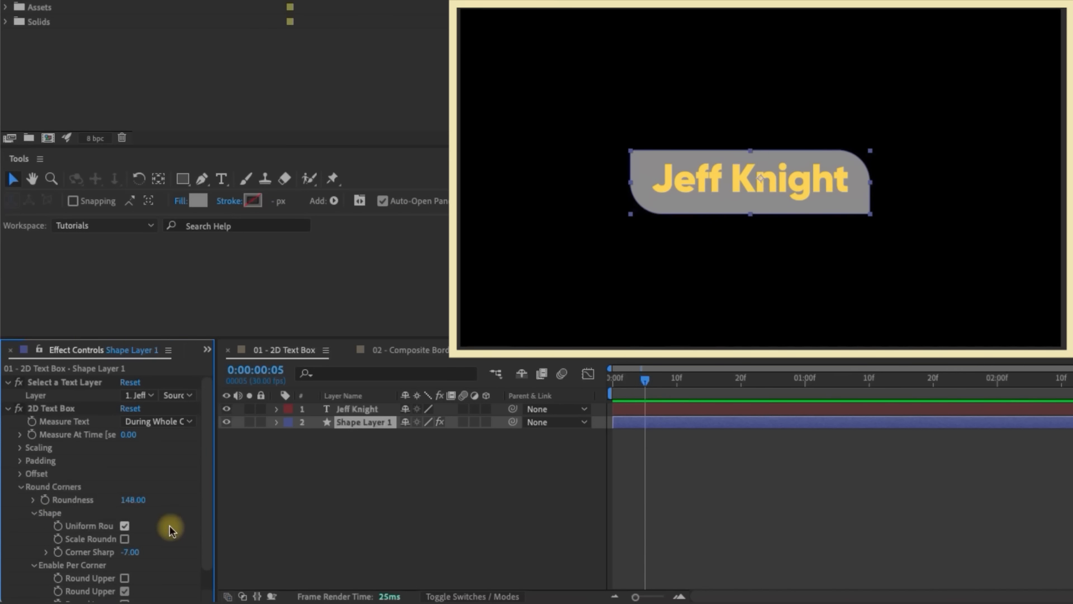
pyautogui.click(124, 526)
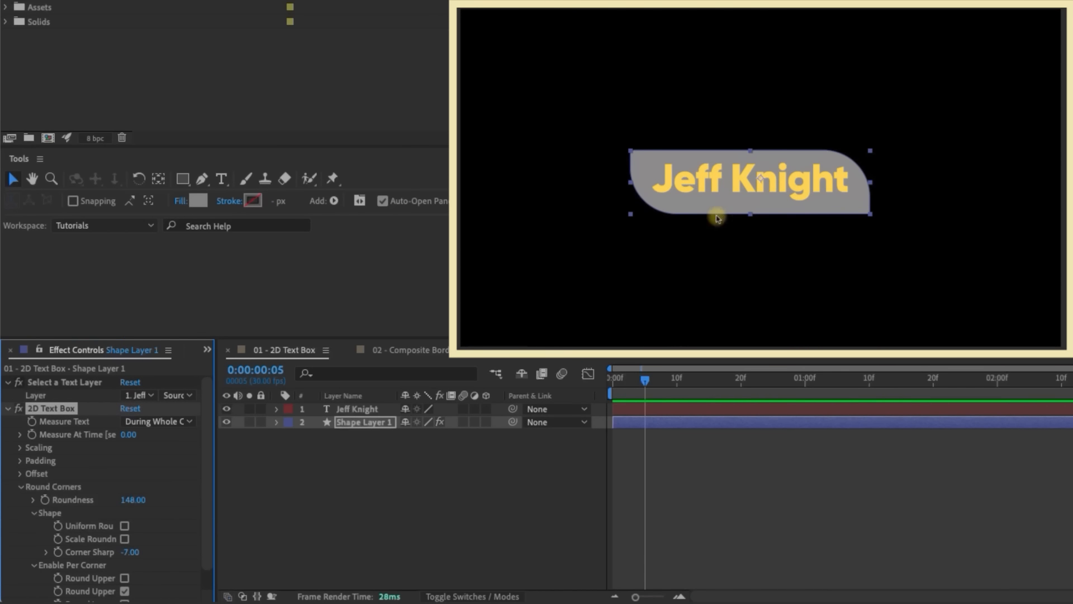